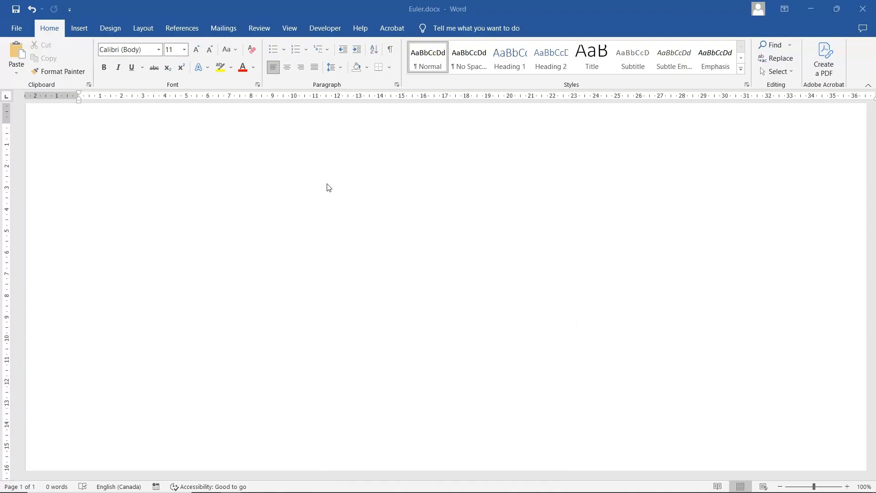
Draw a rounded rectangle about 11.35 cm wide and 10.61 cm high near the middle of the blank page
left_click(79, 28)
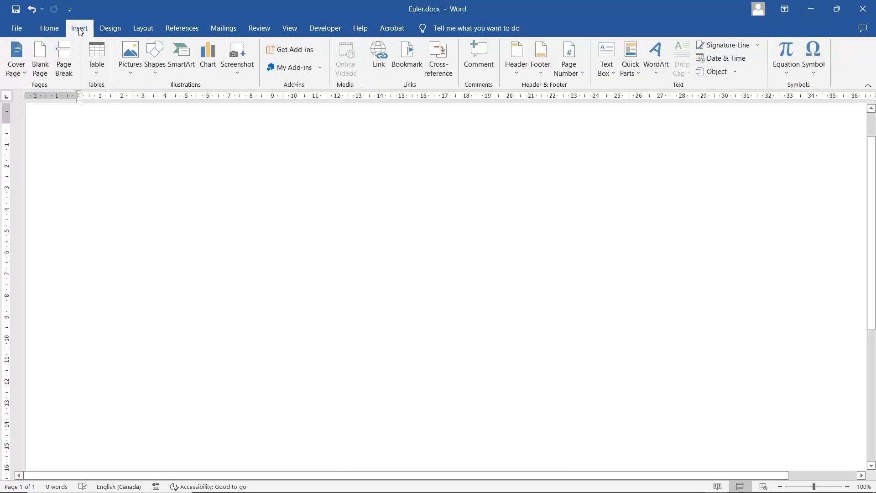
left_click(157, 60)
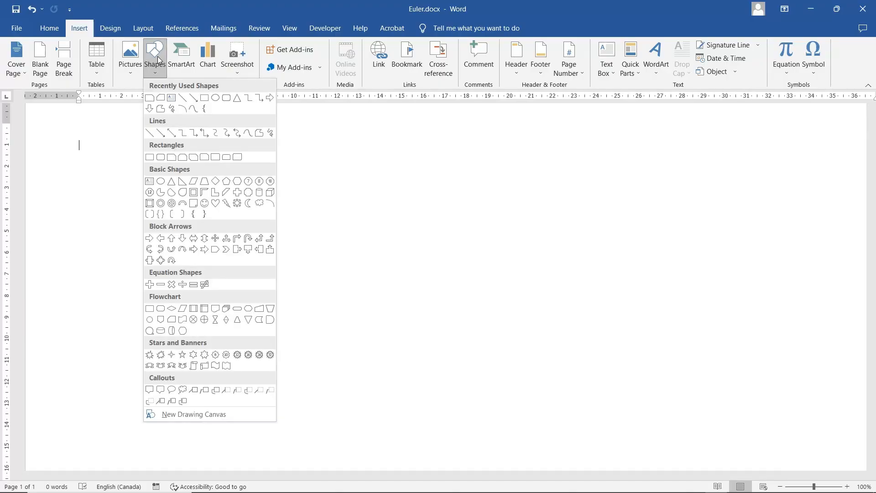
left_click(226, 99)
left_click_drag(255, 177, 500, 406)
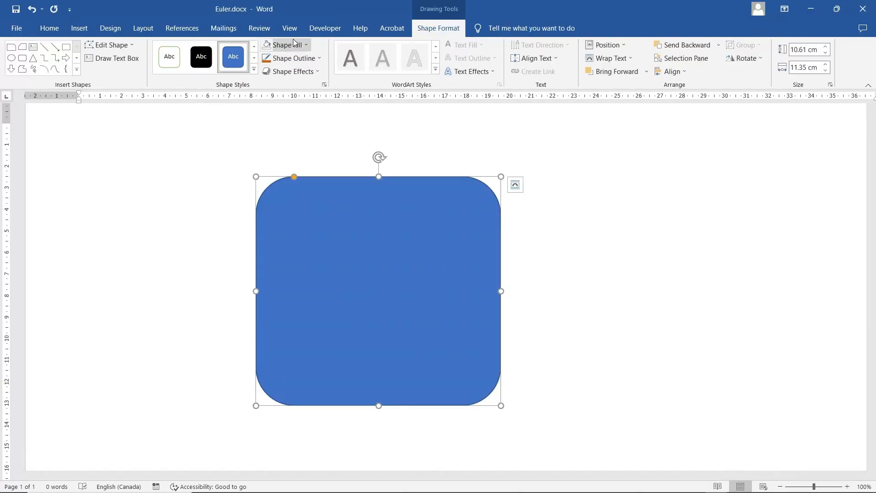
Remove the rounded rectangle's fill and set its outline to the standard blue colour
left_click(291, 46)
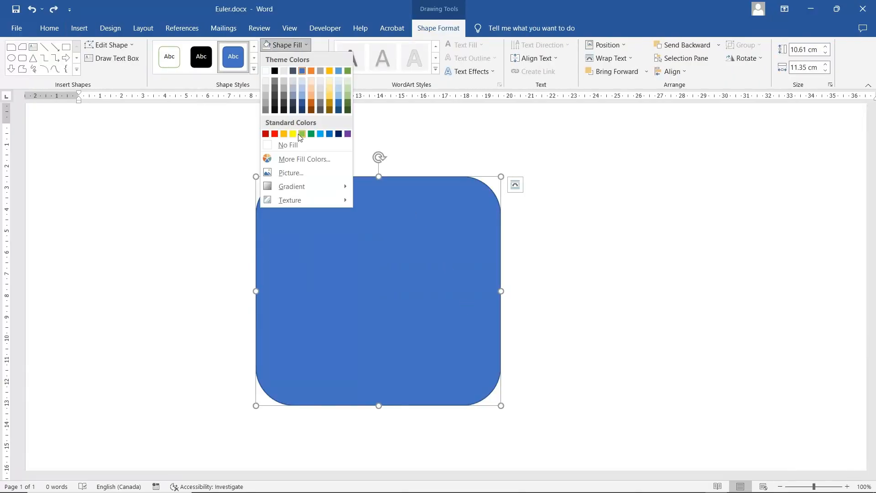
left_click(295, 146)
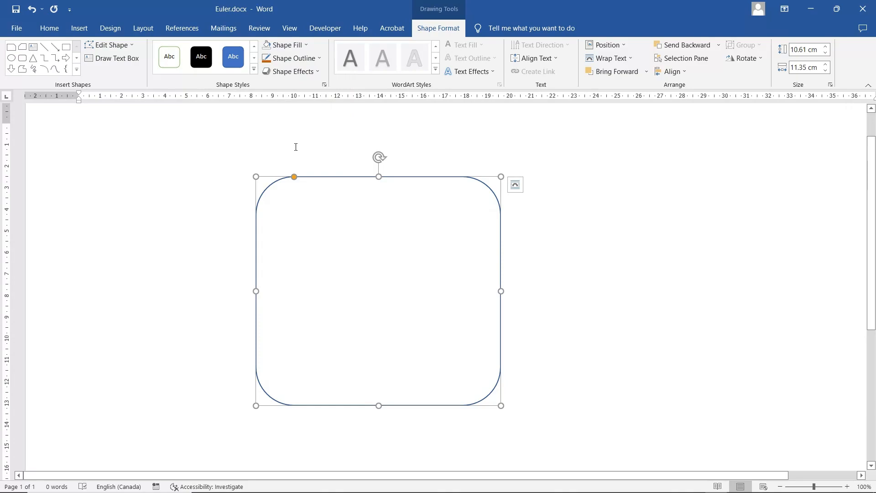
left_click(296, 61)
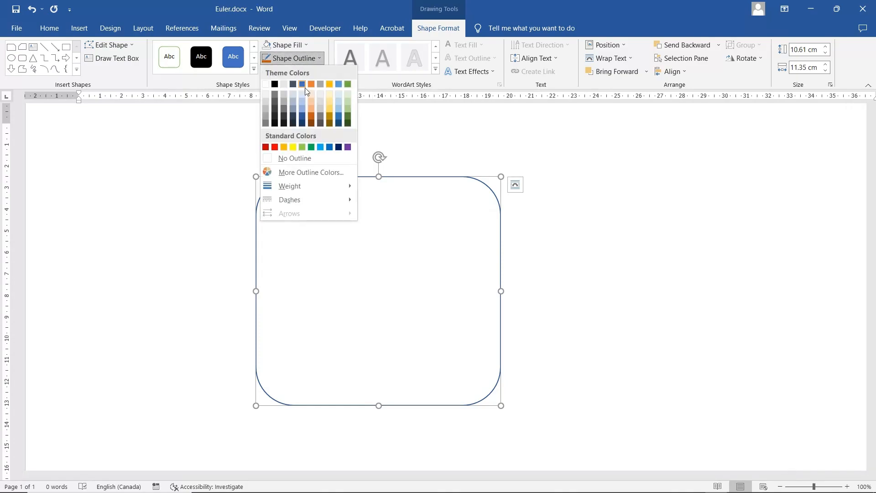
left_click(329, 147)
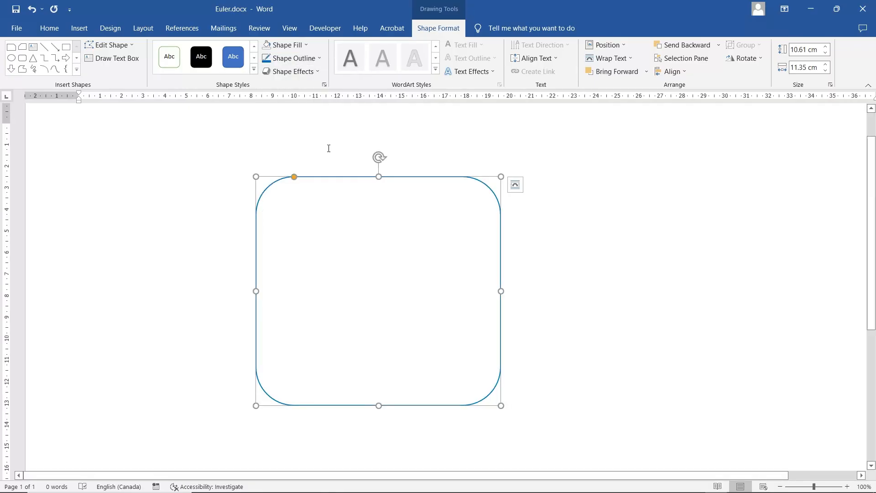
Give the blue rounded rectangle a much heavier outline weight and move it to the left side of the page
left_click(304, 72)
left_click(304, 73)
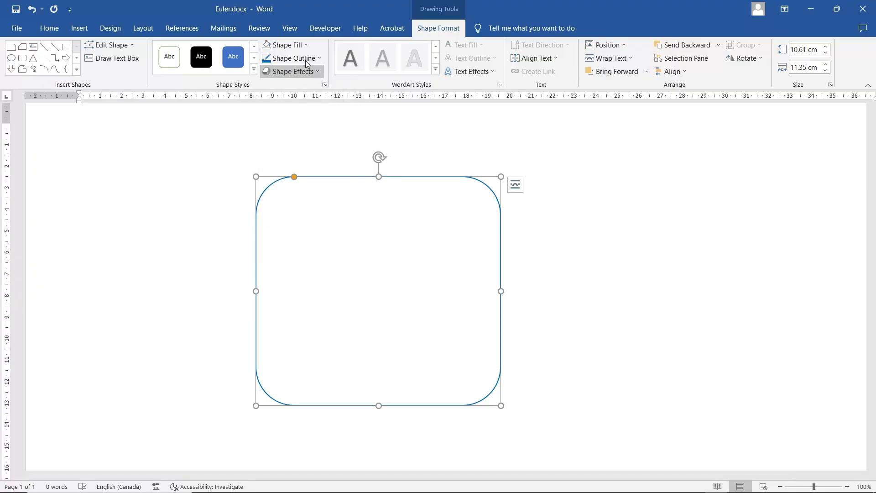
left_click(306, 59)
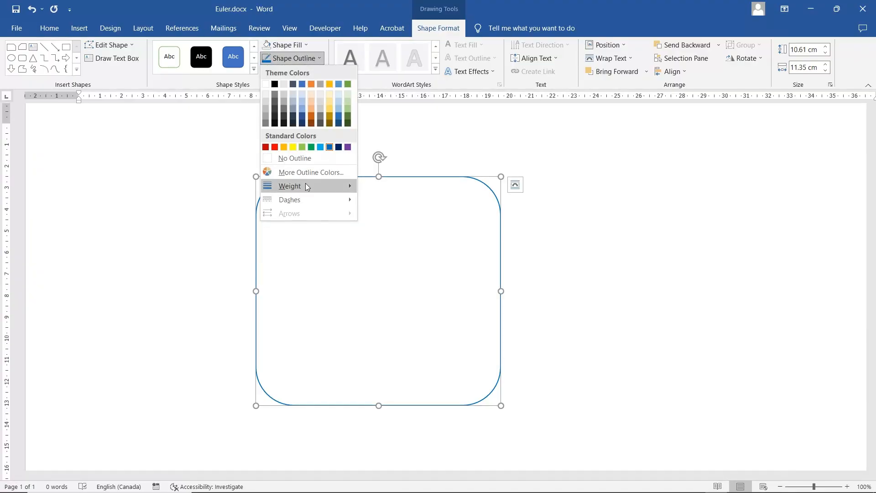
mouse_move(305, 185)
left_click(414, 281)
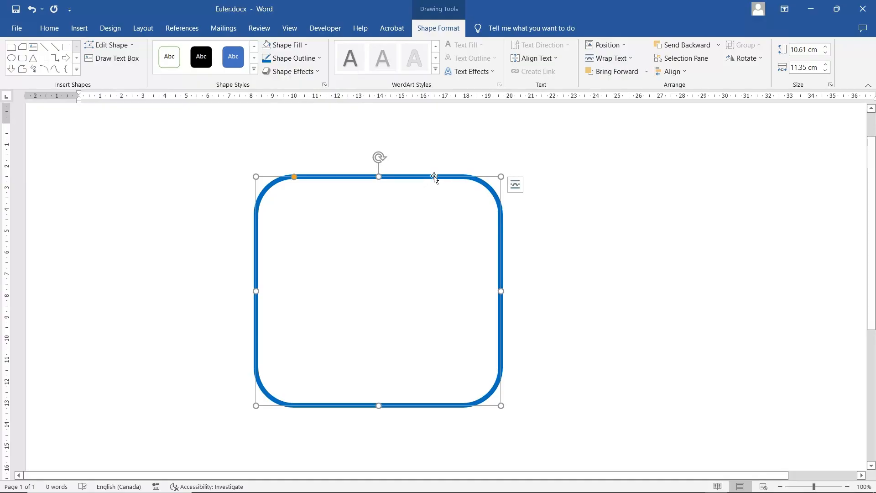
left_click_drag(435, 178, 230, 168)
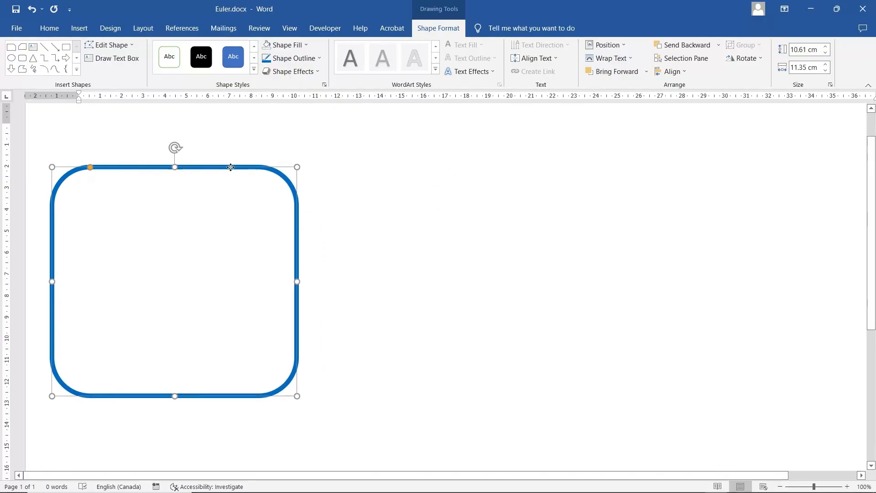
Apply the first bevel preset to the rounded rectangle and move it back towards the middle of the page
left_click(298, 72)
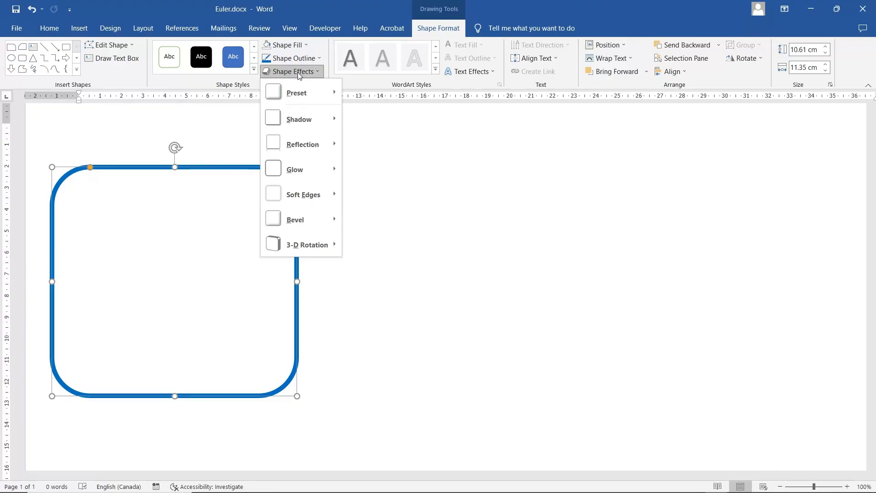
mouse_move(331, 220)
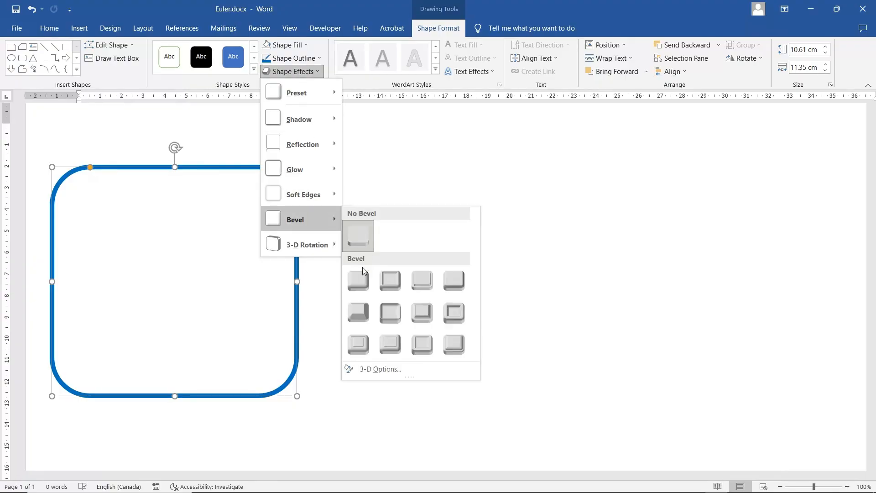
left_click(363, 281)
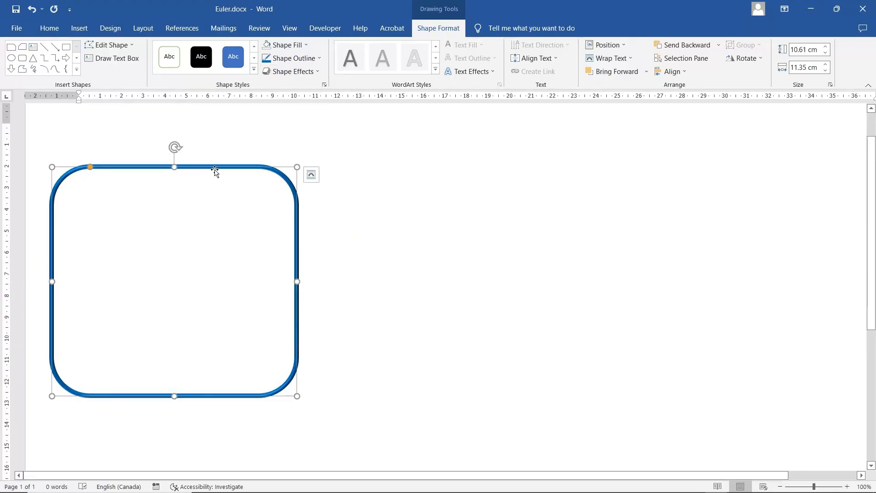
left_click_drag(215, 170, 391, 174)
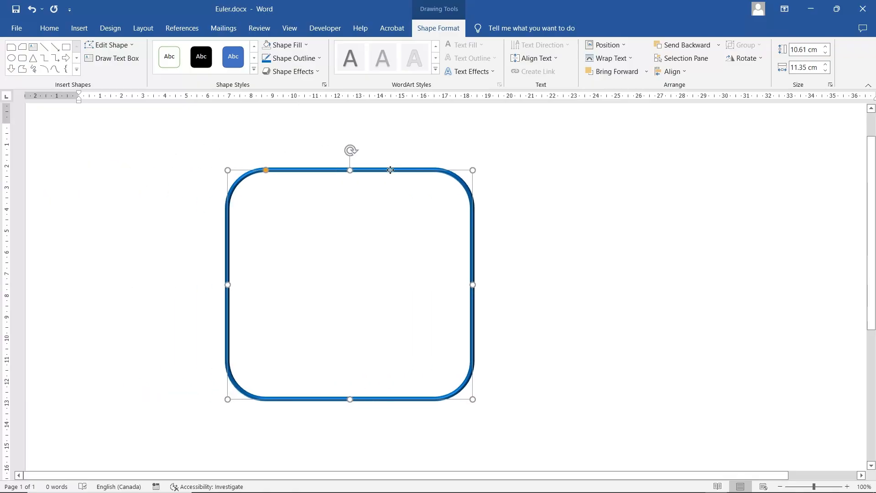
Copy the bevelled rounded rectangle, paste five duplicates on the page and place one of them on the page's right side
right_click(433, 170)
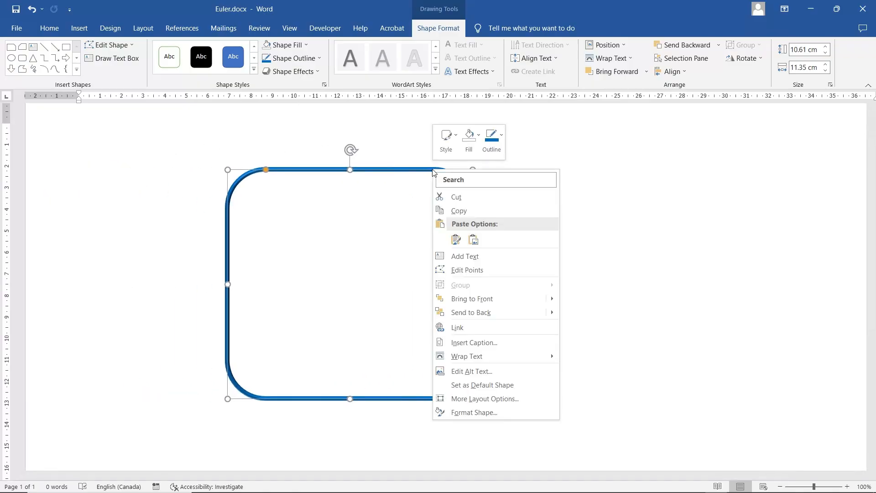
left_click(460, 211)
right_click(550, 194)
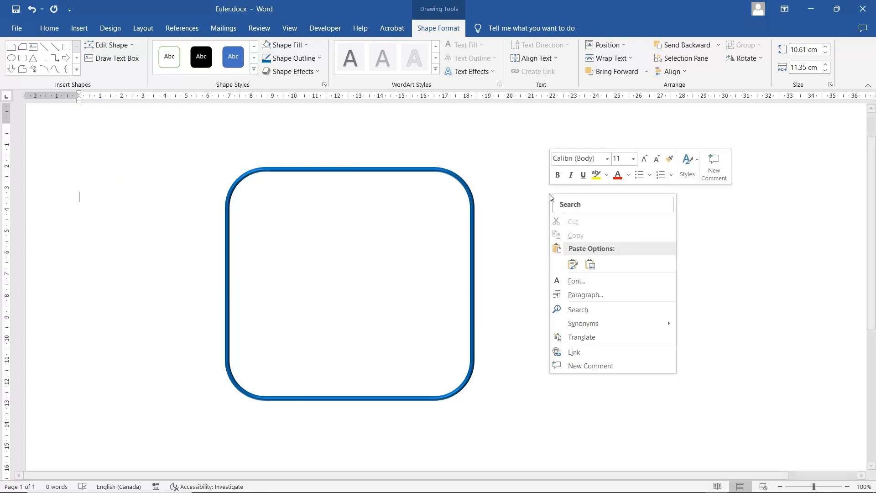
left_click(572, 267)
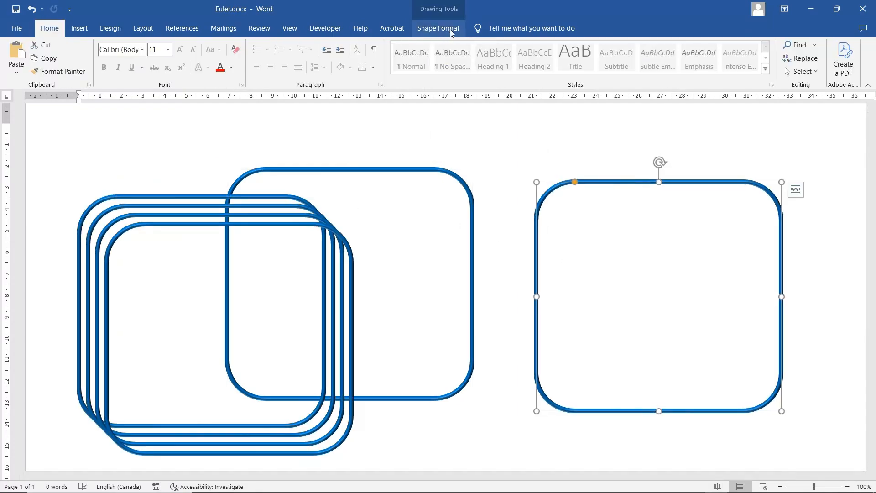
Change the outline of the duplicate on the page's right side to the theme orange
left_click(432, 30)
left_click(297, 44)
left_click(314, 58)
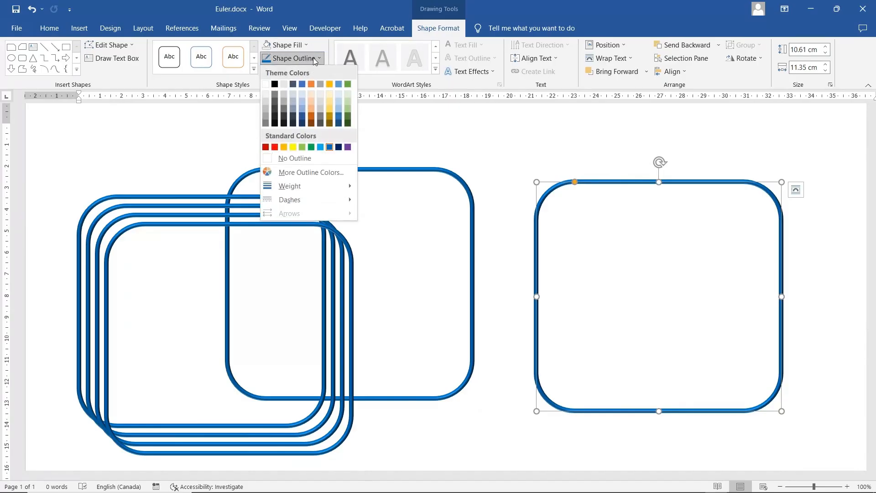
left_click(312, 84)
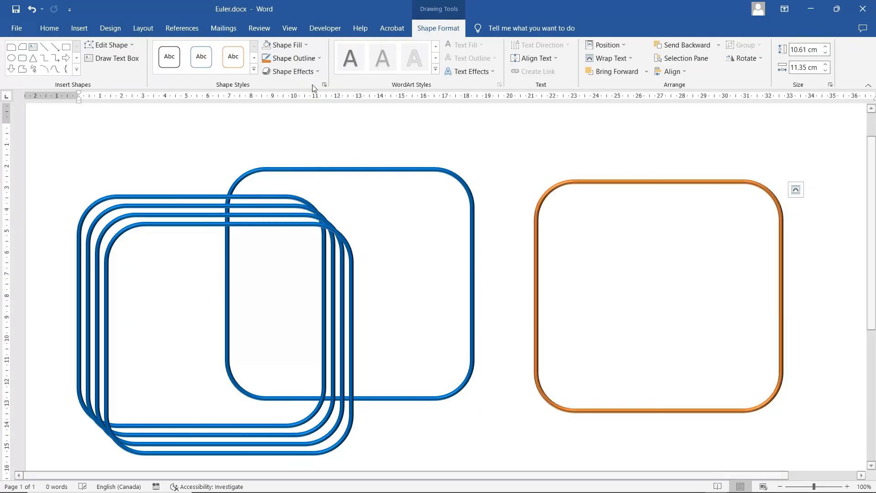
Spread out the stacked blue duplicates and recolour their outlines green, red, gold and purple, making the gold one taller
left_click(209, 199)
left_click_drag(208, 200, 613, 230)
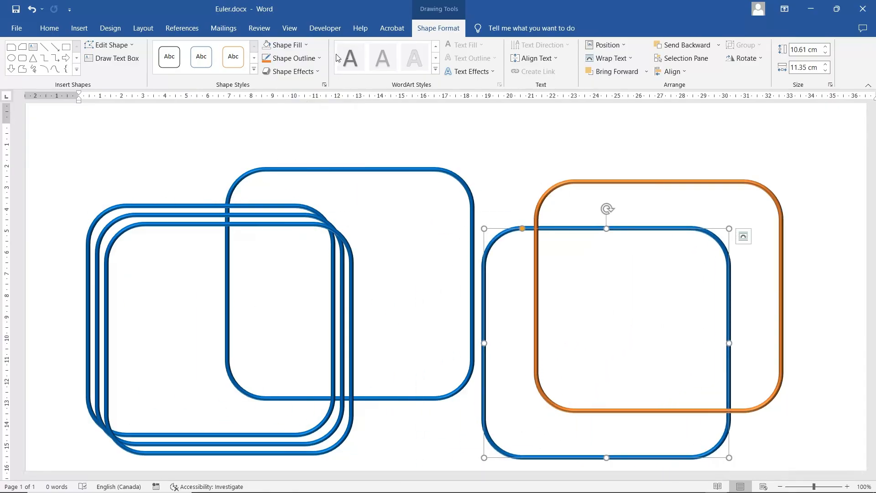
left_click(294, 60)
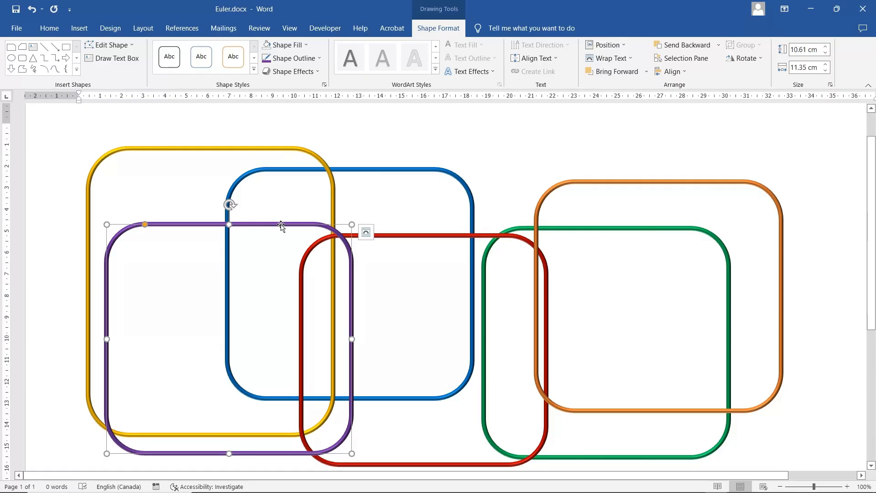
Move the purple, red and blue frames onto the orange and green ones, and position the gold frame alone on the page's left half
left_click_drag(281, 225, 728, 244)
left_click_drag(455, 235, 681, 225)
left_click_drag(424, 169, 733, 191)
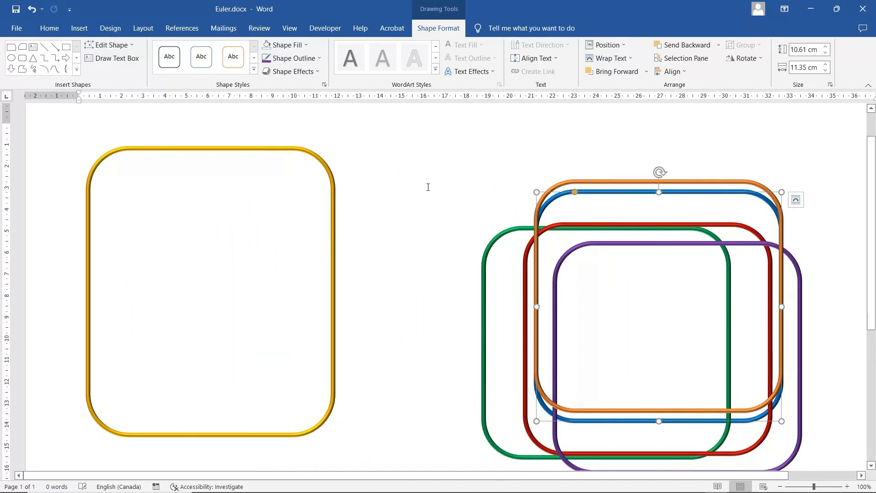
left_click(280, 145)
left_click_drag(281, 145, 315, 140)
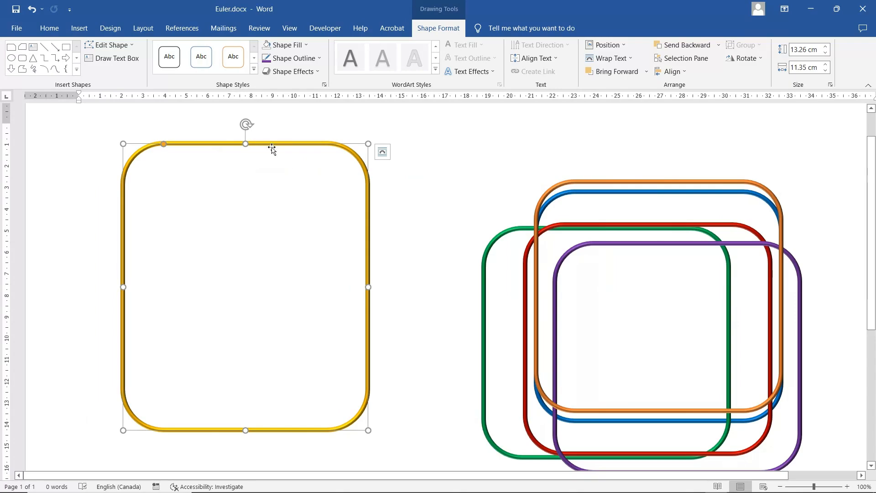
left_click_drag(264, 146, 237, 158)
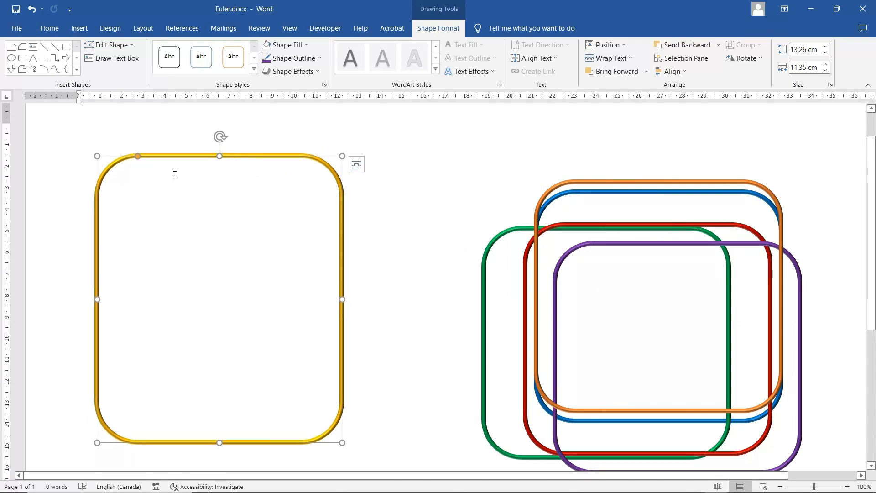
Draw a text box about 4.15 cm wide and 1.99 cm high inside the upper part of the gold frame
left_click(79, 28)
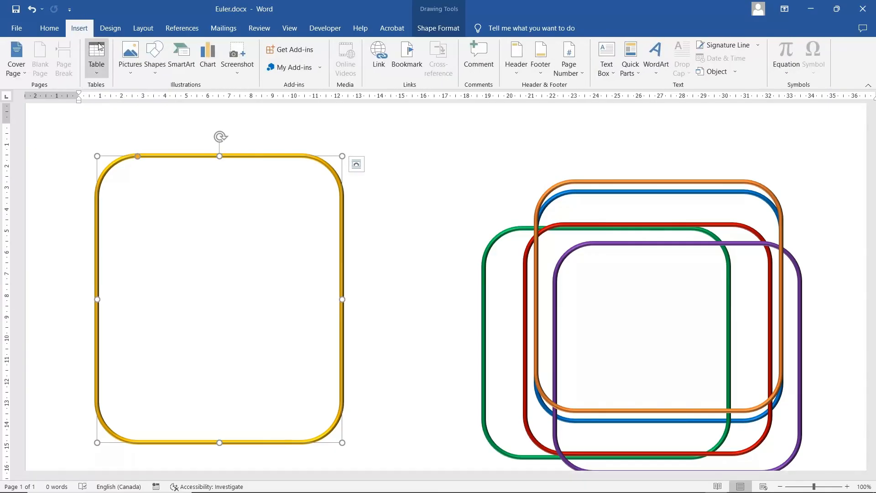
left_click(155, 57)
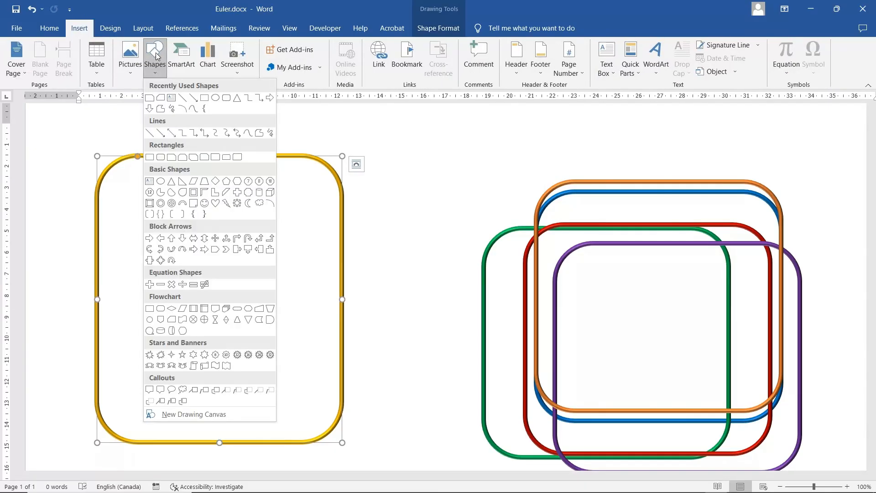
left_click(171, 97)
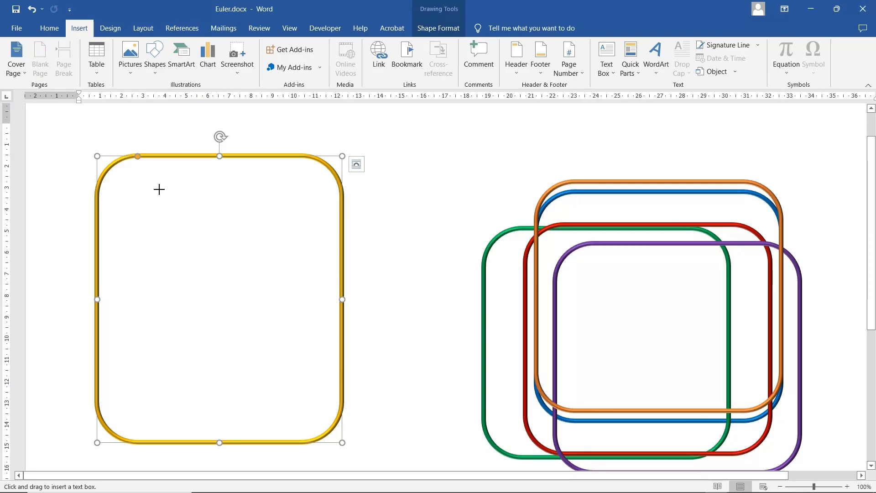
left_click_drag(147, 182, 237, 226)
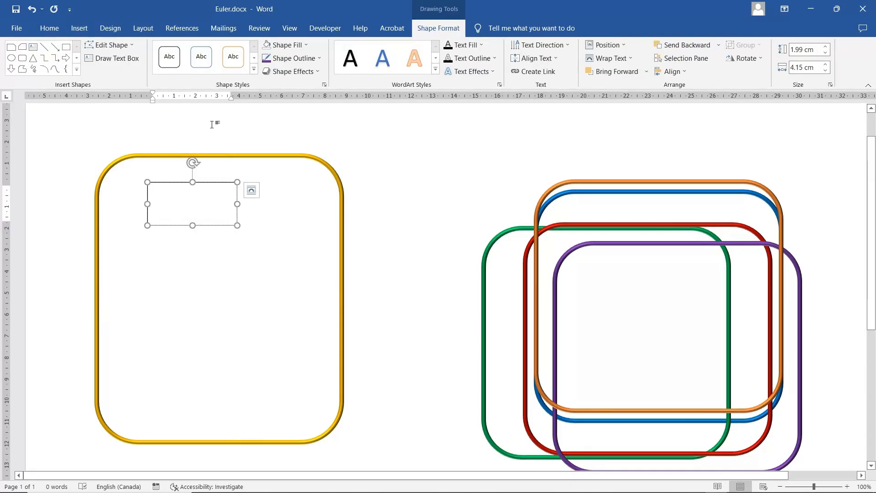
Set the empty text box's font to Arial Black, size 20, in black
left_click(42, 31)
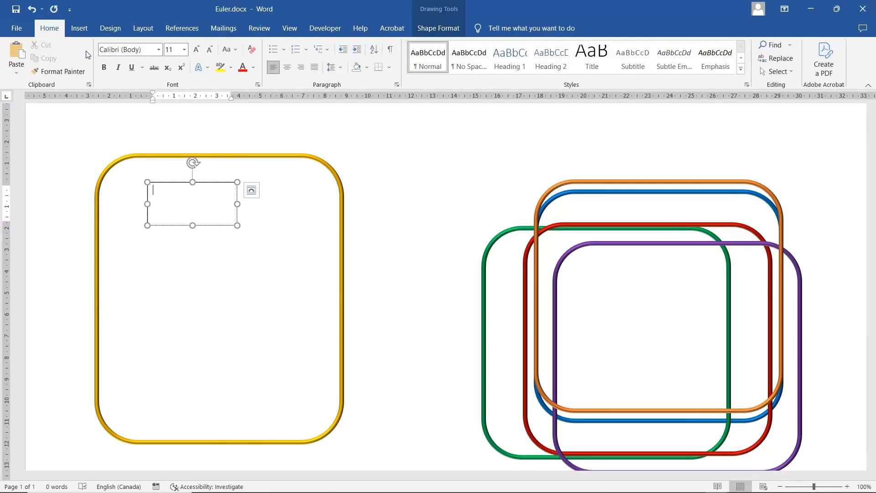
left_click(159, 50)
left_click(140, 146)
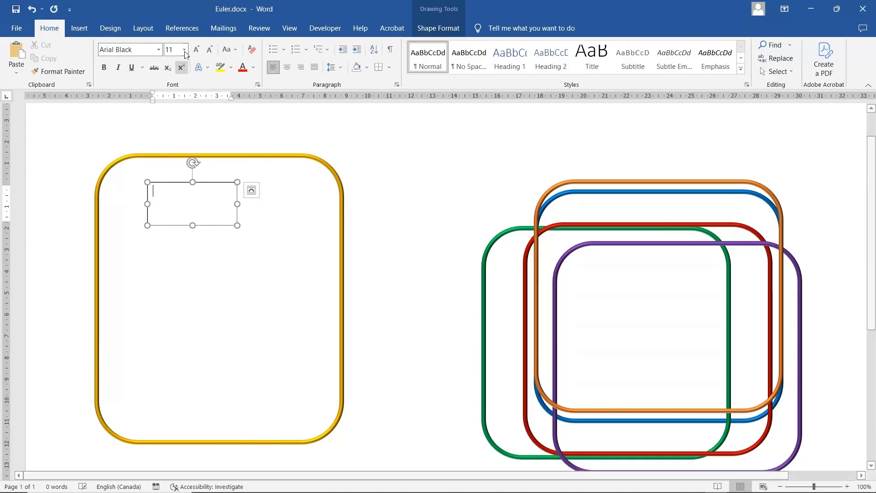
left_click(184, 49)
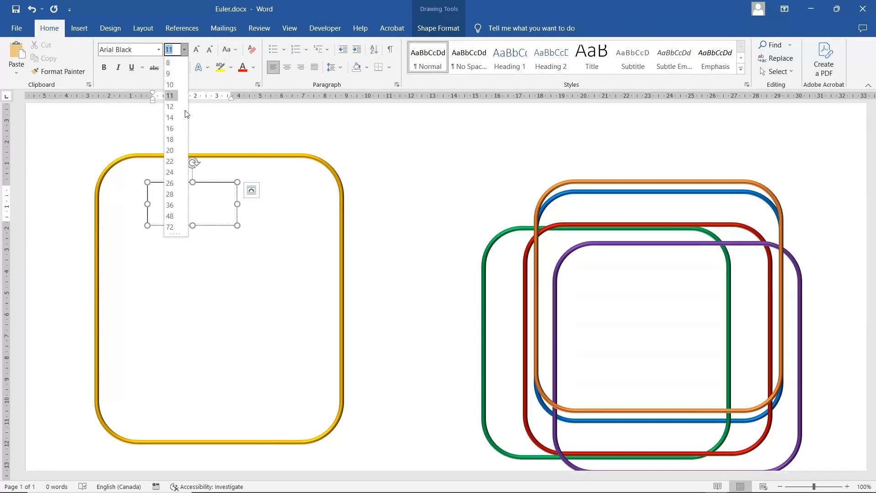
left_click(174, 149)
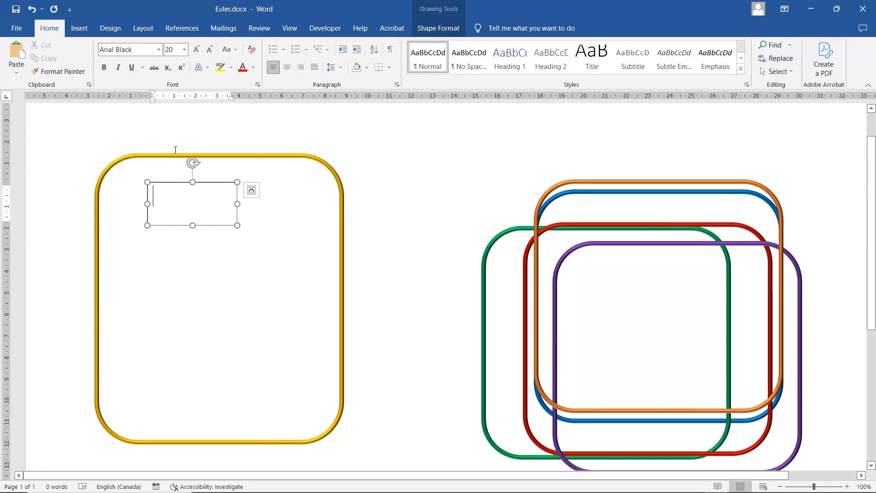
left_click(255, 67)
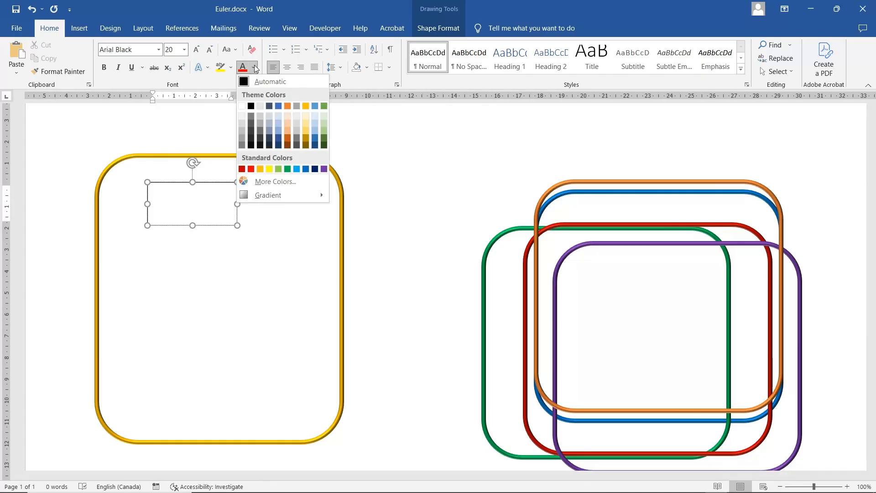
left_click(251, 107)
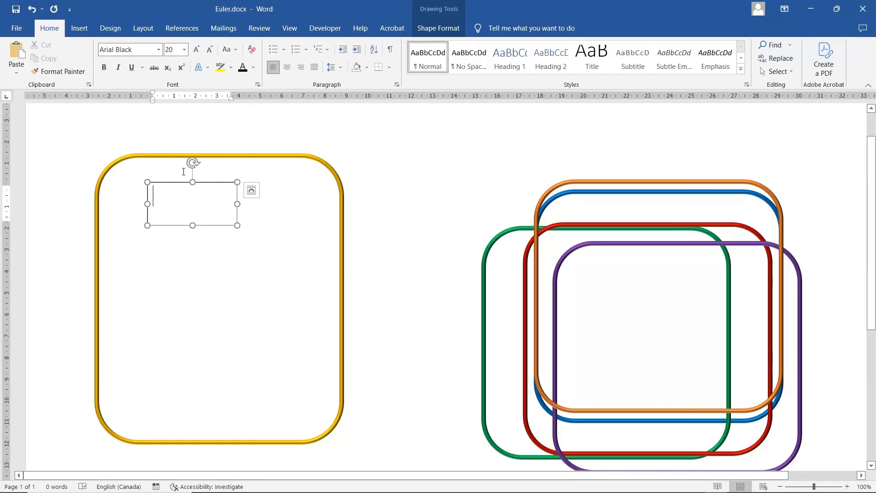
Enter "Coins" in the text box inside the gold frame and remove the text box's outline
type("Coins")
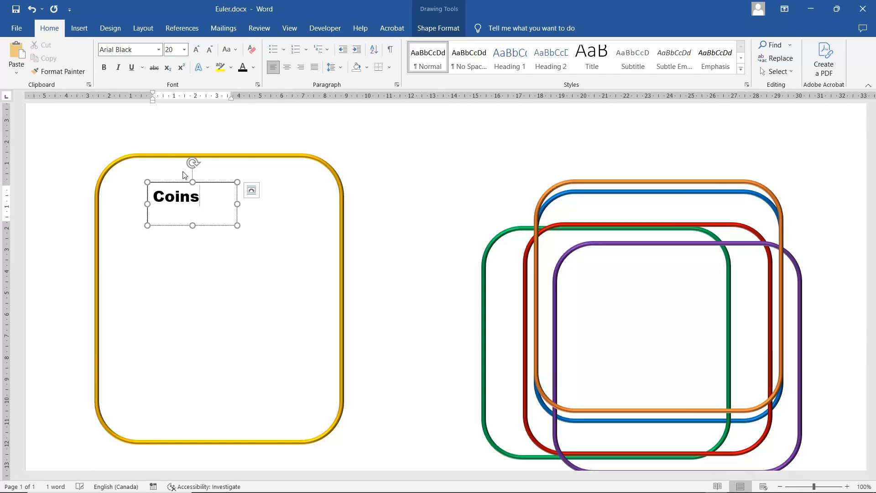
left_click(213, 183)
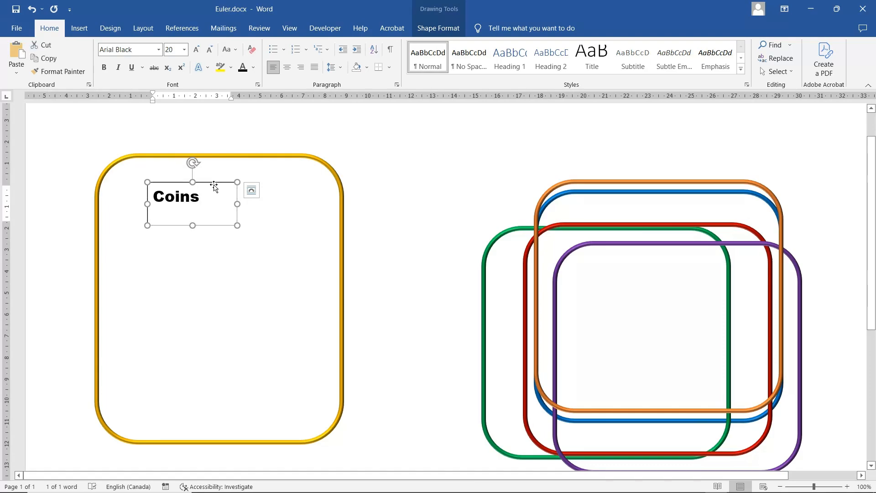
left_click(428, 26)
left_click(296, 57)
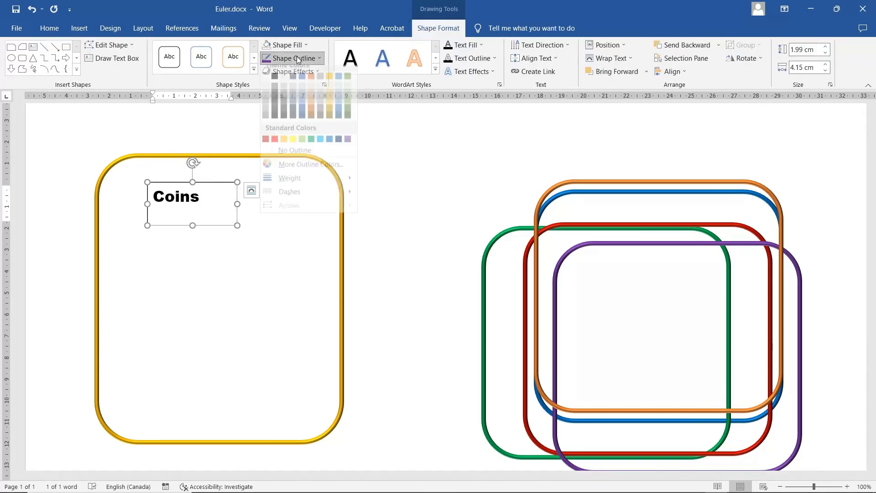
left_click(292, 158)
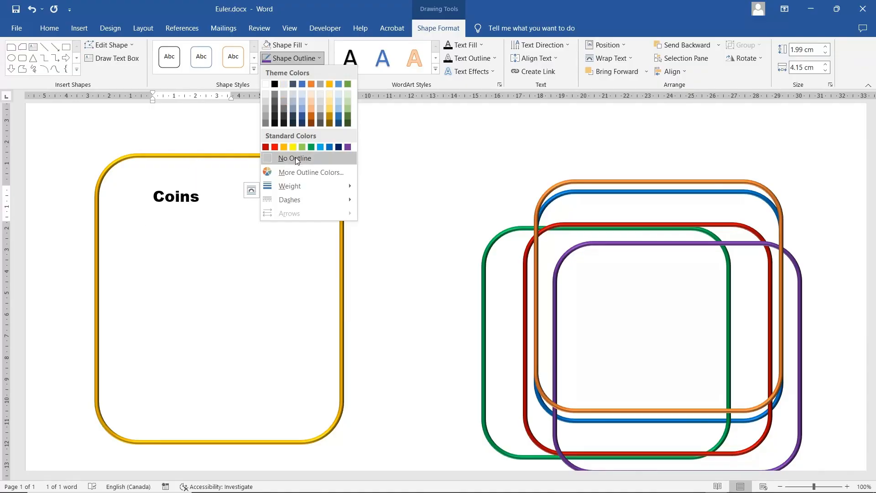
Shrink the Coins text box to about 2.77 cm by 1.1 cm, without fill, in the gold frame's upper-left corner
left_click(251, 191)
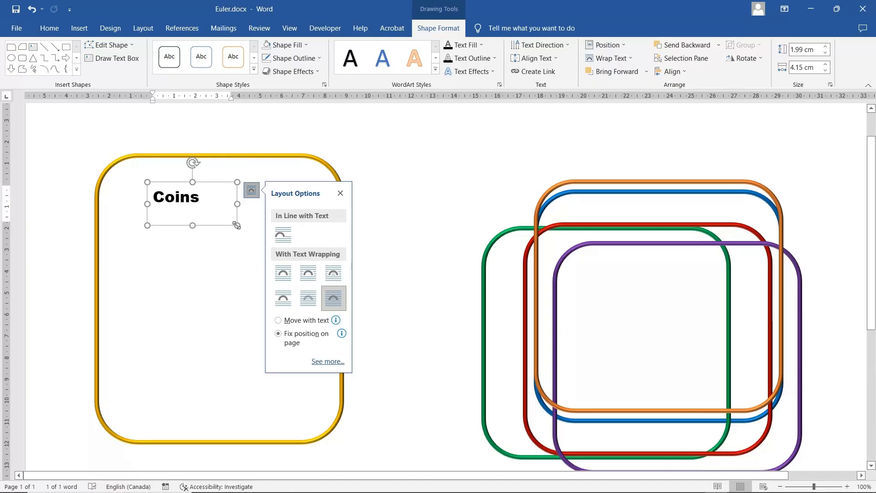
left_click_drag(238, 225, 172, 163)
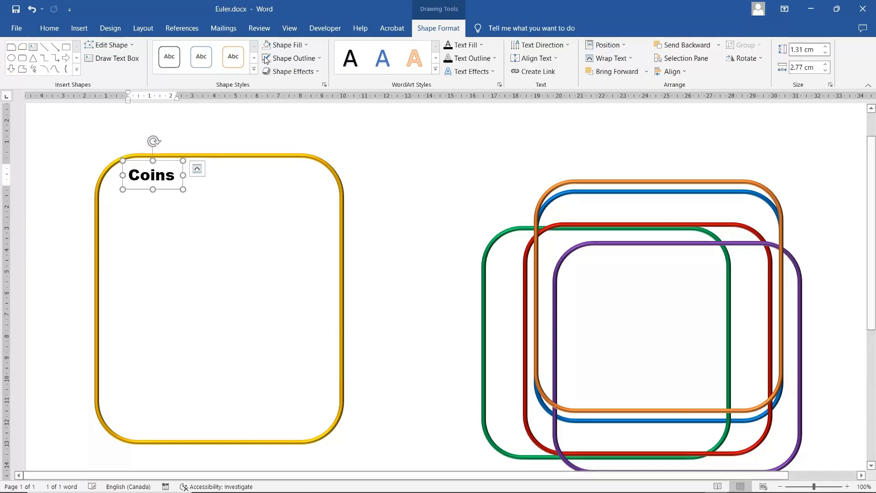
left_click(283, 44)
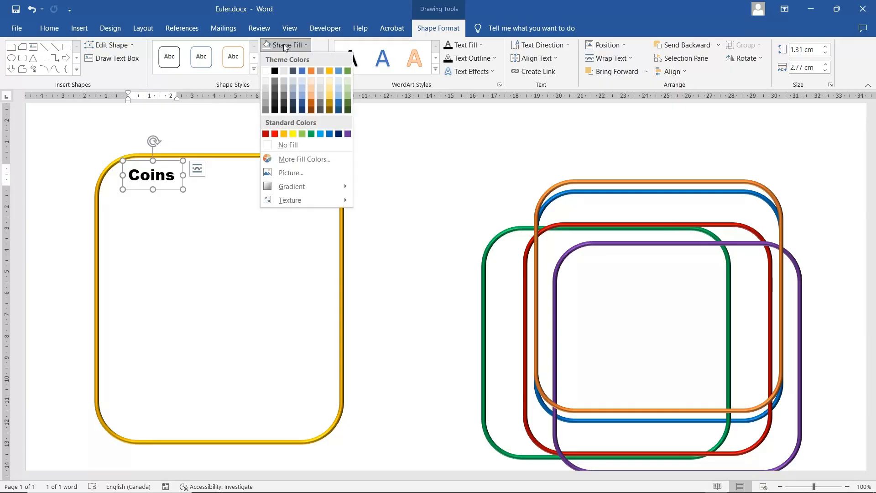
left_click(288, 145)
left_click_drag(153, 160, 164, 160)
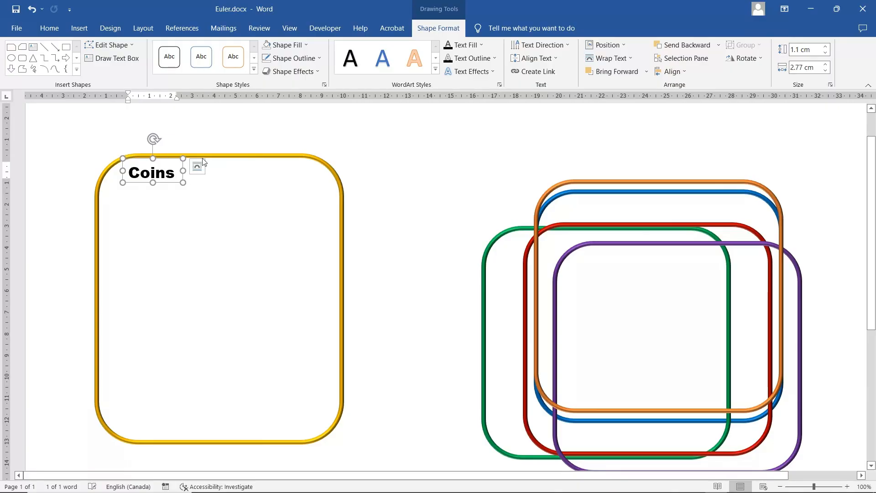
left_click(260, 240)
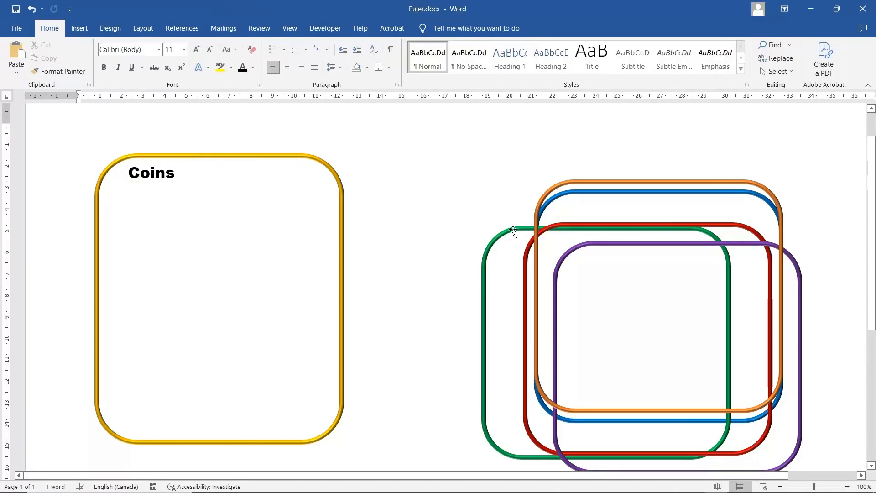
Move the green frame into the gold frame and shrink it to fit the left half below the Coins label
left_click_drag(514, 232, 203, 204)
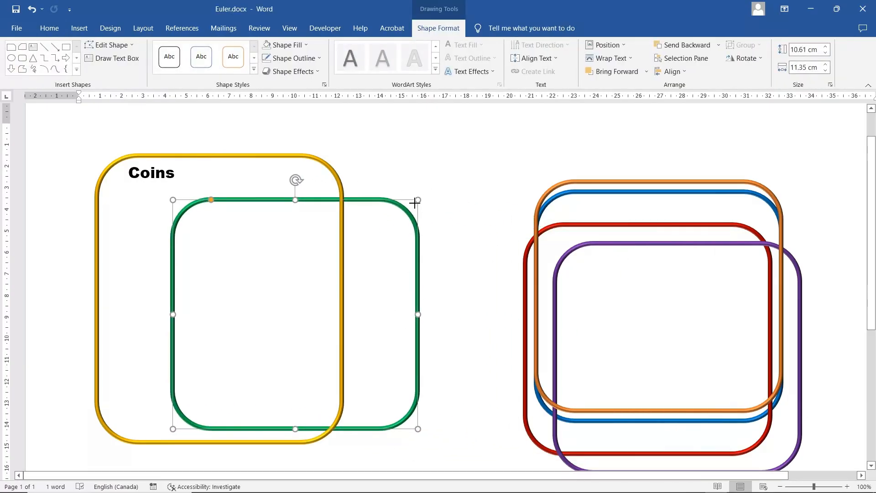
left_click_drag(417, 200, 323, 212)
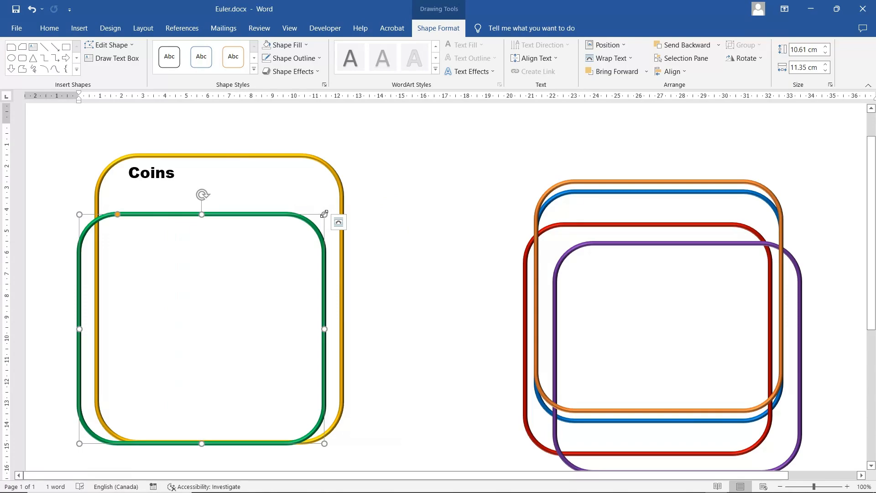
left_click(338, 222)
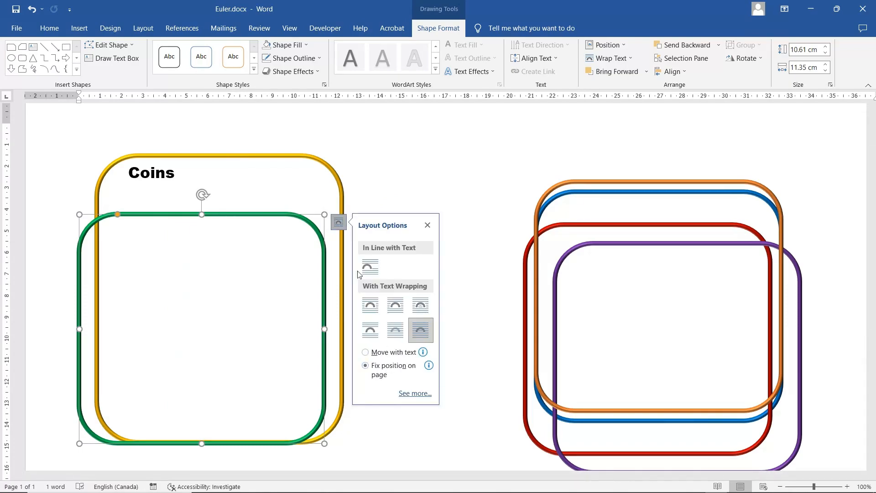
left_click_drag(324, 215, 202, 213)
Duplicate the Coins text box and place the copy at the top of the green frame
left_click(165, 173)
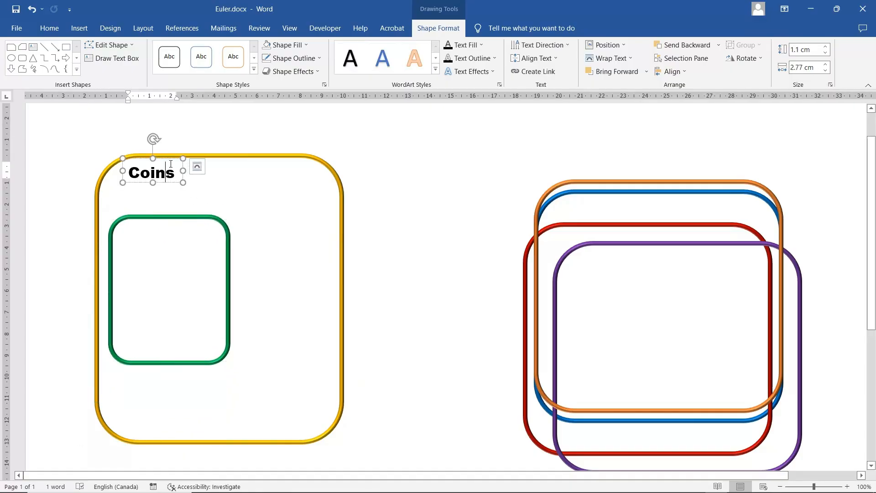
right_click(172, 158)
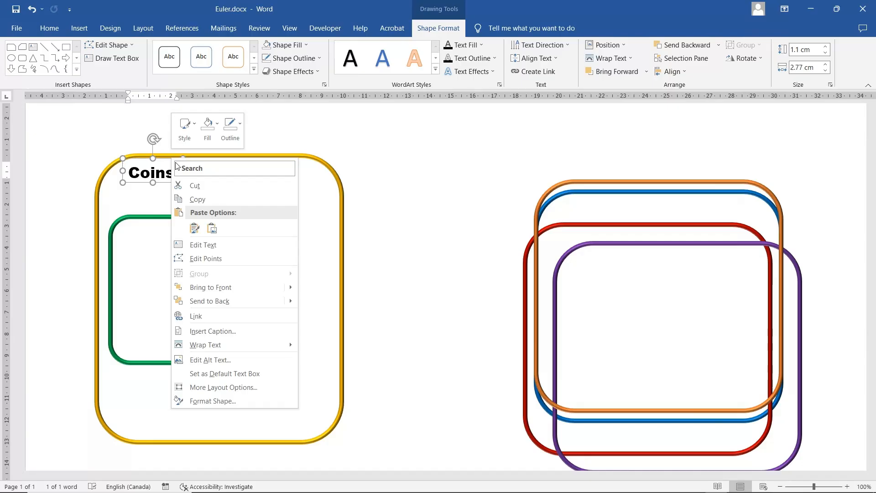
left_click(201, 201)
right_click(143, 240)
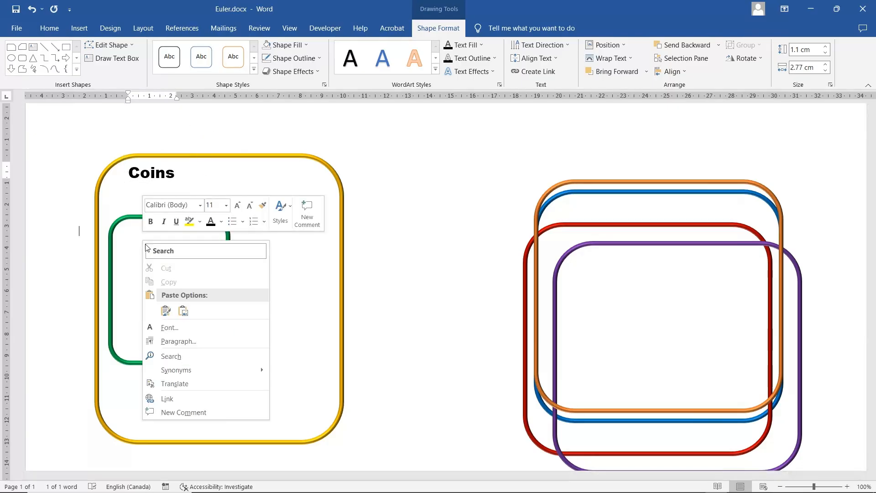
left_click(166, 312)
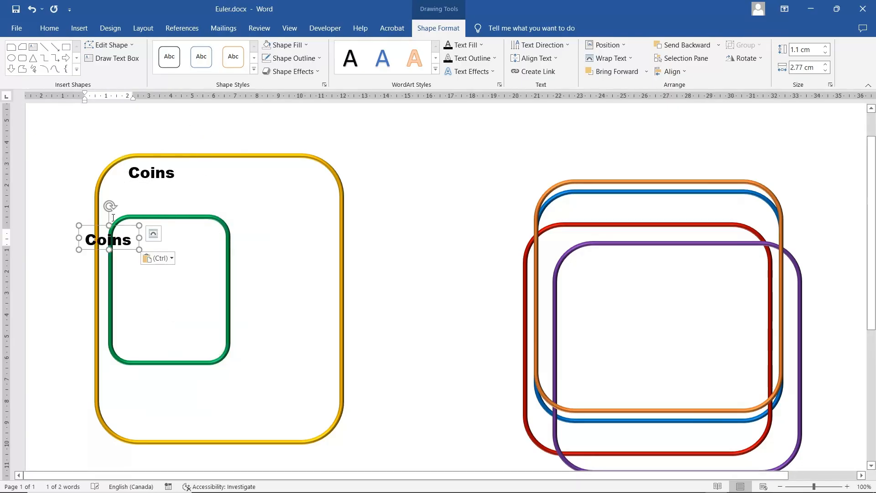
left_click_drag(124, 226, 160, 227)
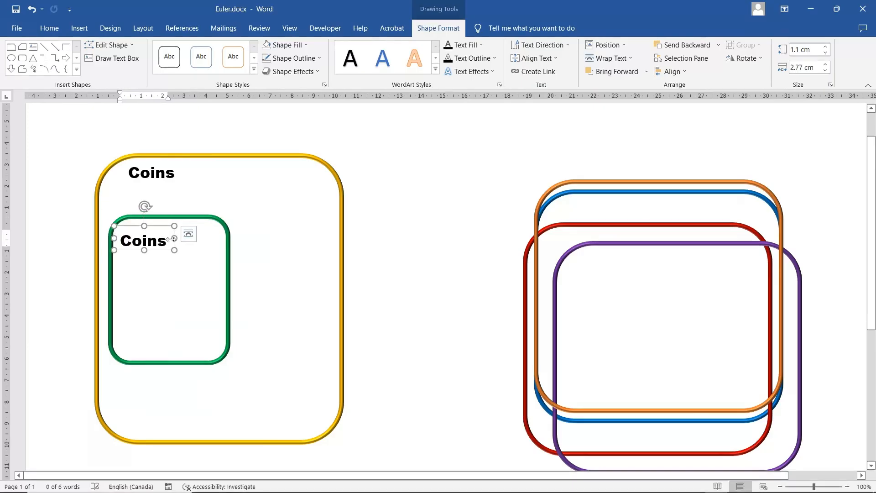
Change the copied label to "Pennies", widen it to about 3.7 cm and centre it at the green frame's top
left_click(167, 240)
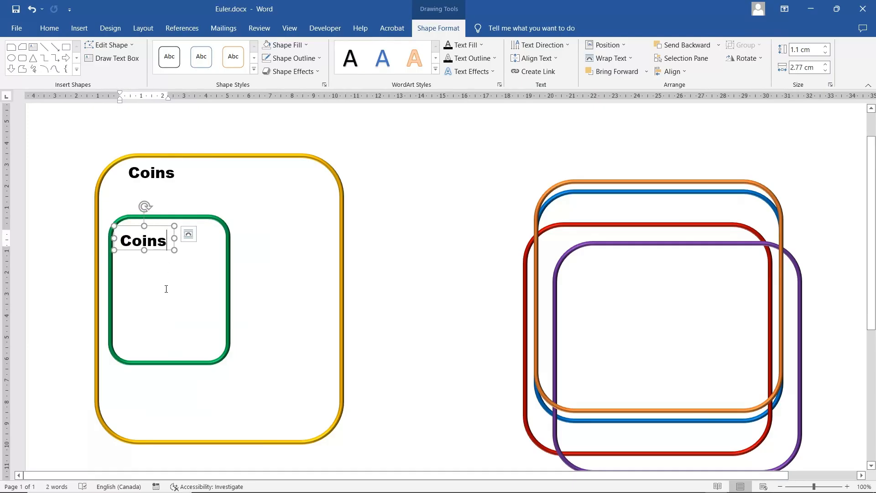
key("BackSpace")
key("BackSpace")
key("BackSpace")
key("BackSpace")
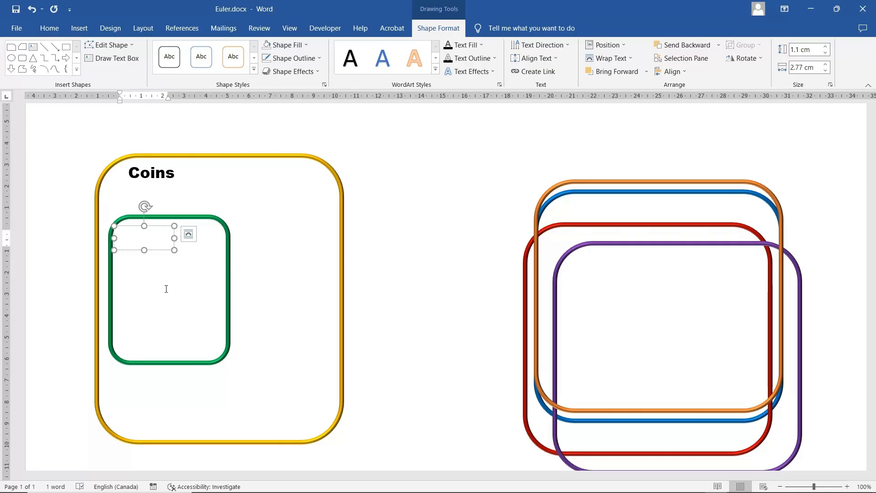
type("Pe")
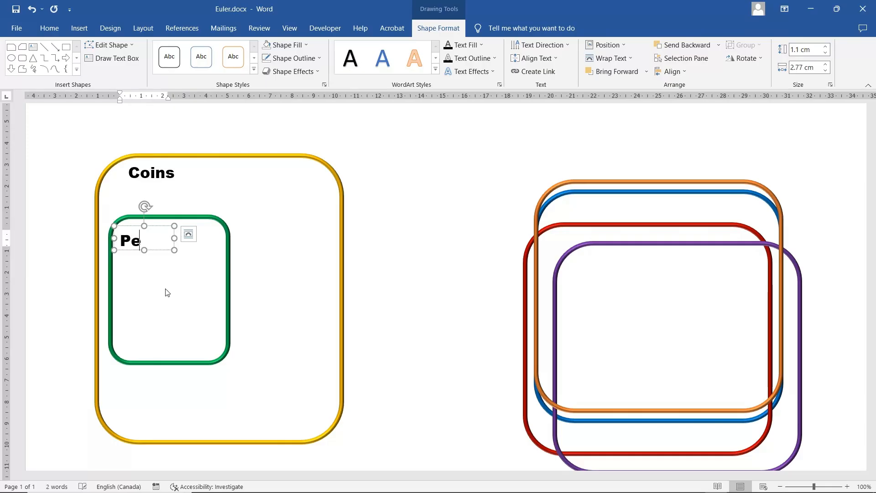
type("nni")
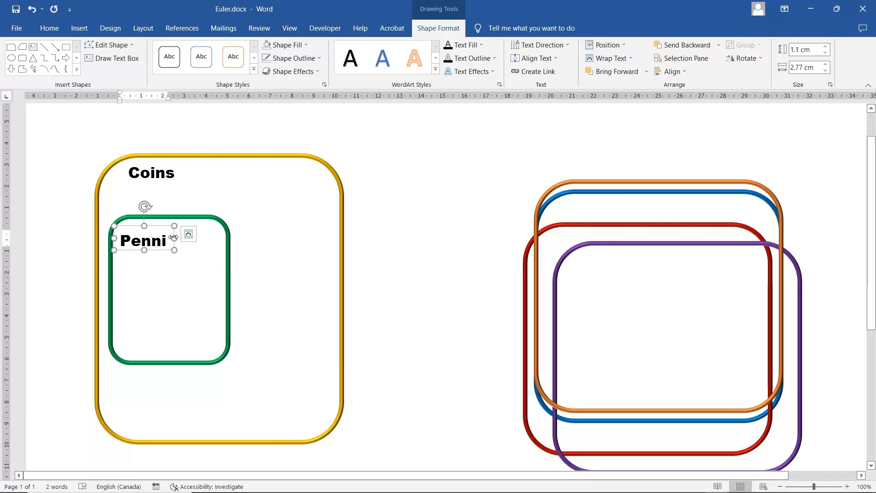
type("es")
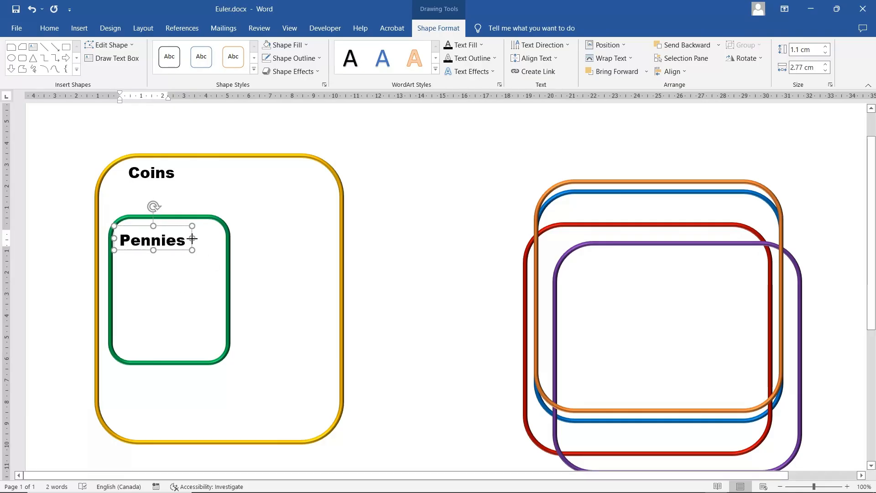
left_click_drag(172, 225, 183, 221)
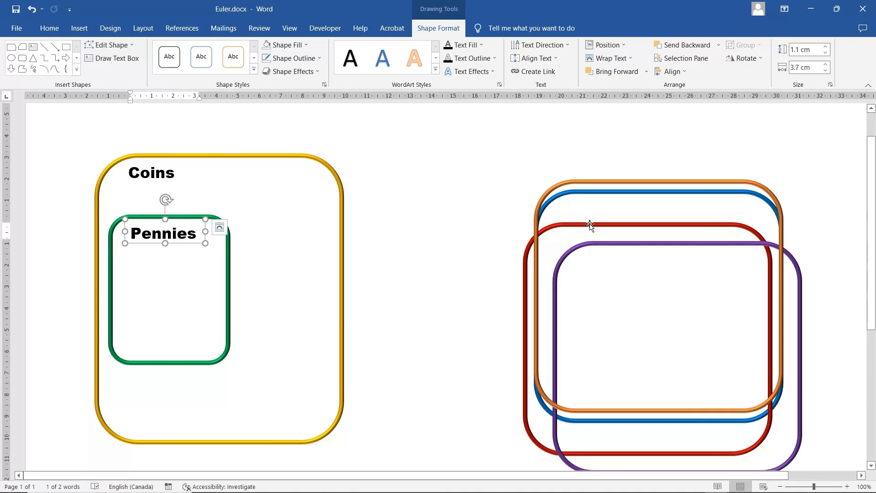
Move the red frame into the gold frame and shrink it to fit beside the green frame
left_click_drag(590, 225, 303, 189)
left_click_drag(480, 189, 331, 207)
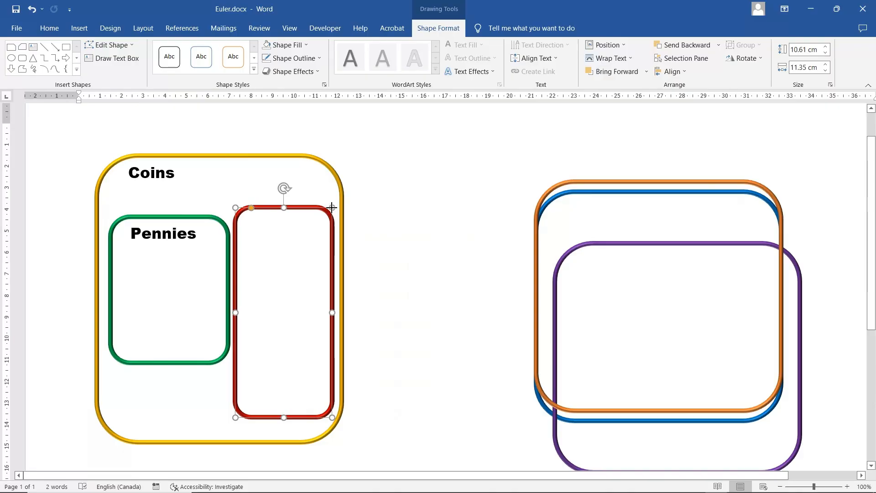
left_click_drag(283, 417, 284, 375)
left_click_drag(284, 374, 284, 366)
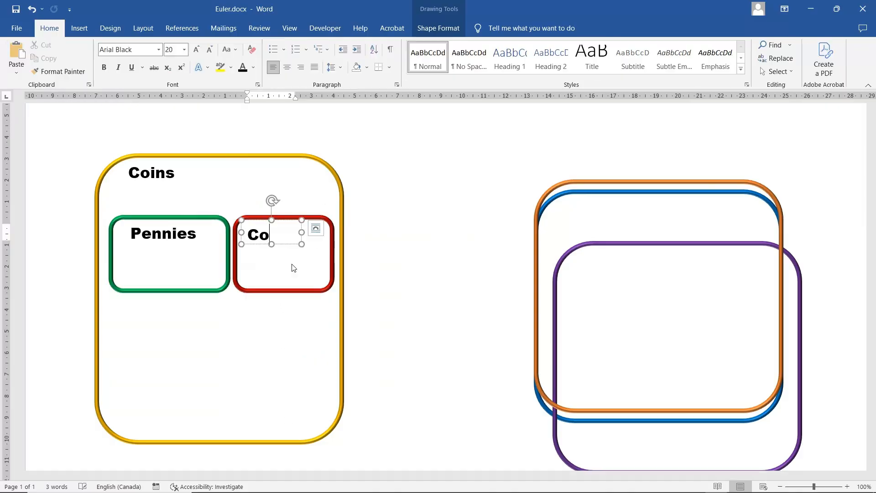
Replace the text of the label in the red frame with "Dimes"
key("BackSpace")
key("BackSpace")
type("Dimes")
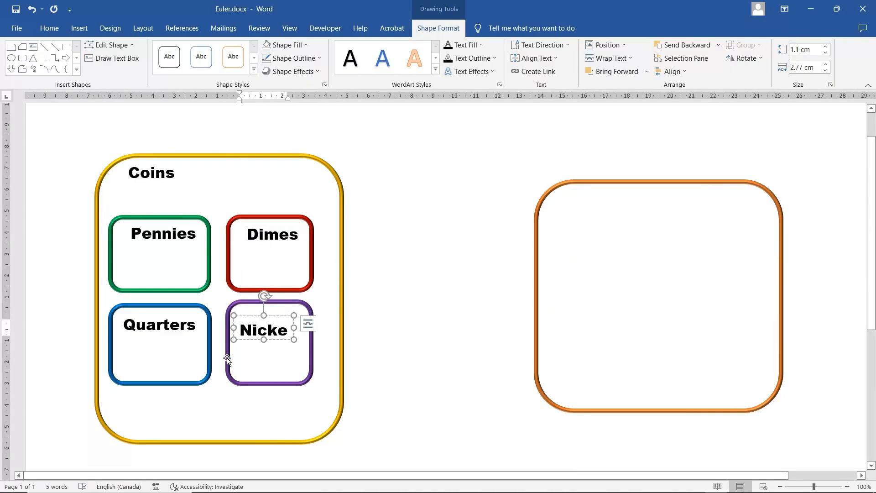
Widen the purple frame to about 4.21 cm and complete its label as "Nickels", enlarged and level with the Quarters label
left_click(224, 349)
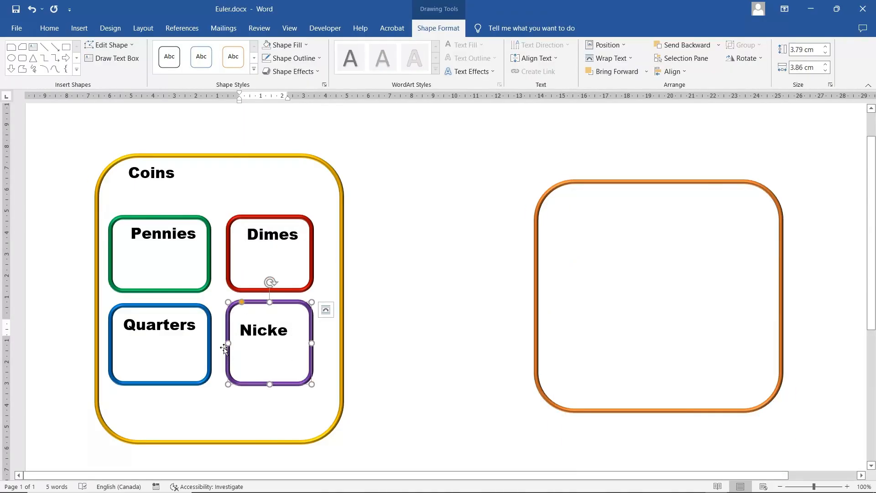
left_click_drag(228, 343, 220, 343)
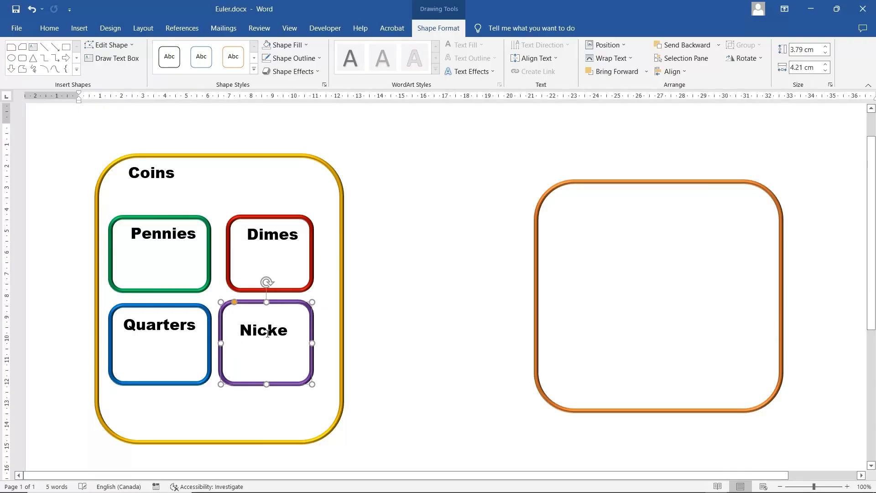
left_click(299, 330)
mouse_move(295, 328)
left_mouse_down()
mouse_move(312, 327)
mouse_move(291, 313)
left_mouse_up()
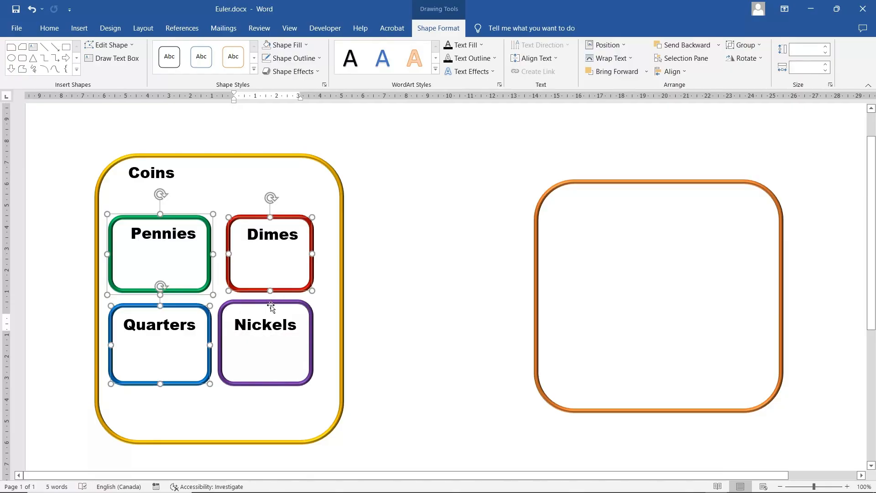
Set the green, red, blue and purple frames together to a height of 3.39 cm and a width of 4 cm
left_click(272, 303, "shift")
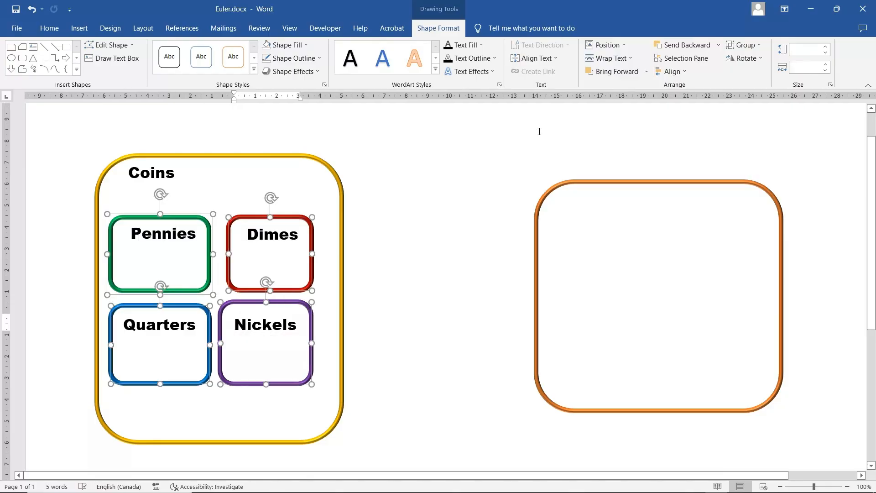
left_click(814, 50)
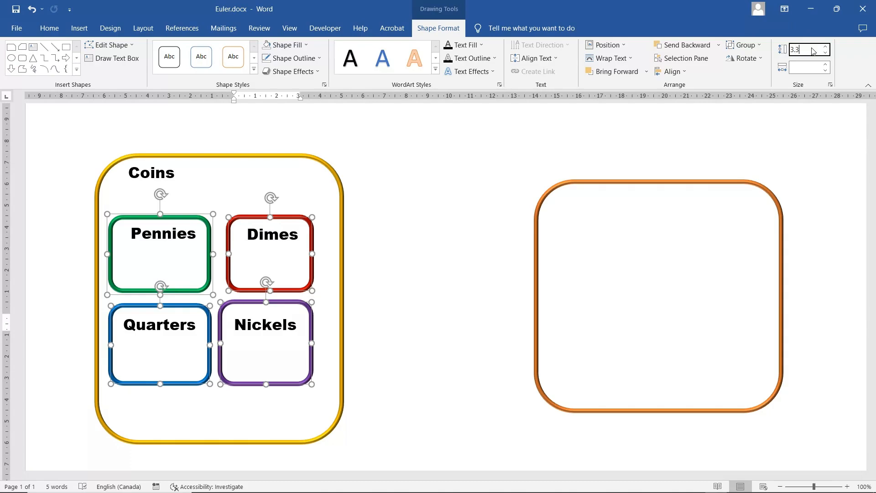
key("Return")
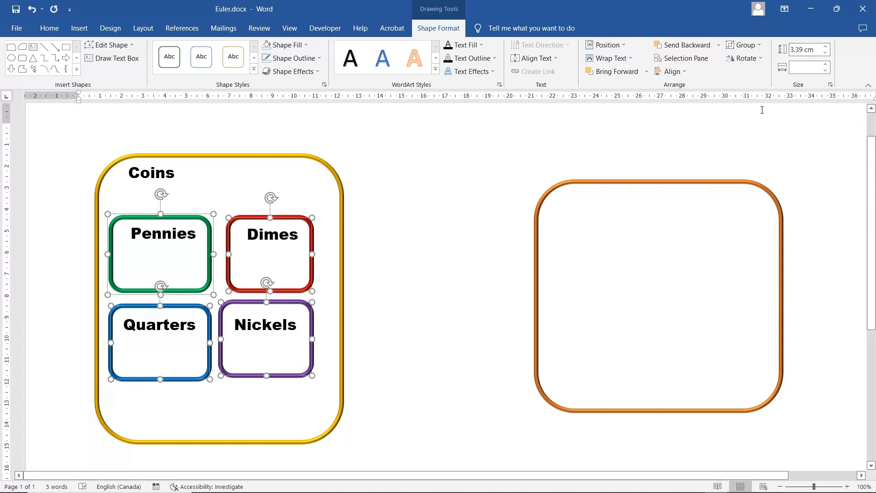
left_click(807, 68)
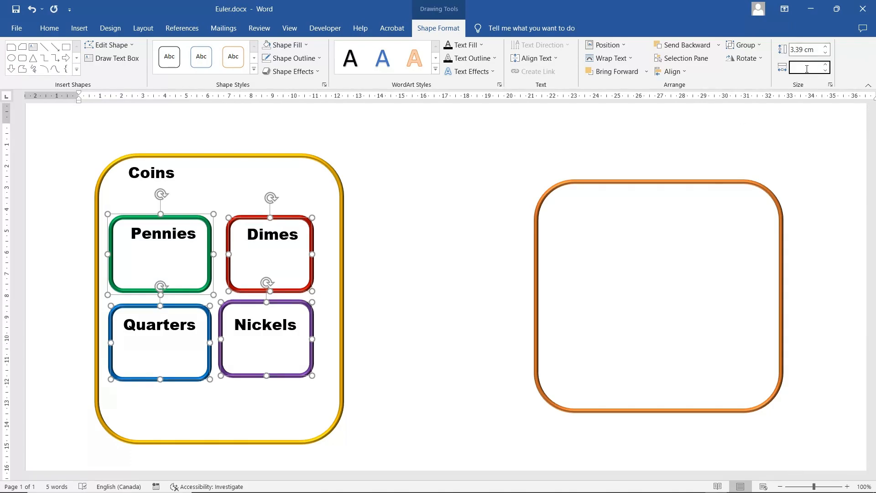
type("4")
key("Return")
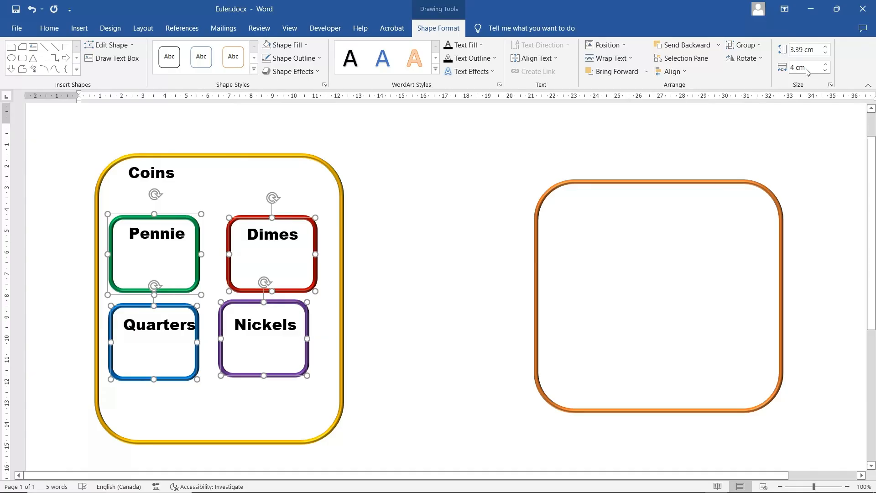
Set the width of the green, red, blue and purple frames together to 4.5 cm
left_click(815, 68)
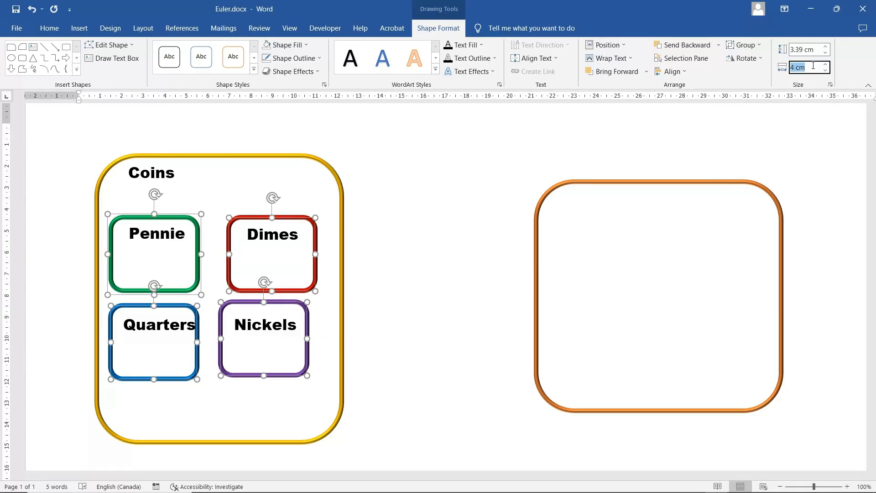
type("4.5")
key("Return")
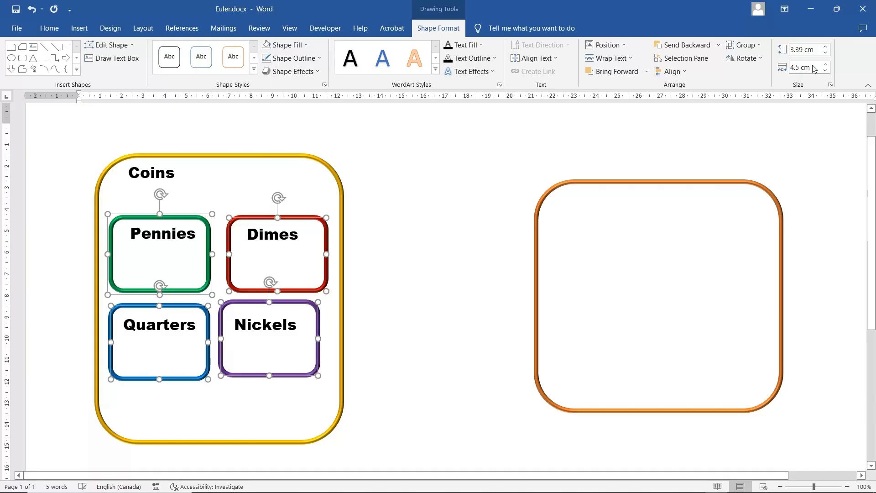
left_click(782, 123)
Move the orange frame up beside the gold frame and reshape it into a tall rectangle about 5 cm wide and 13 cm high
left_click_drag(603, 182, 534, 137)
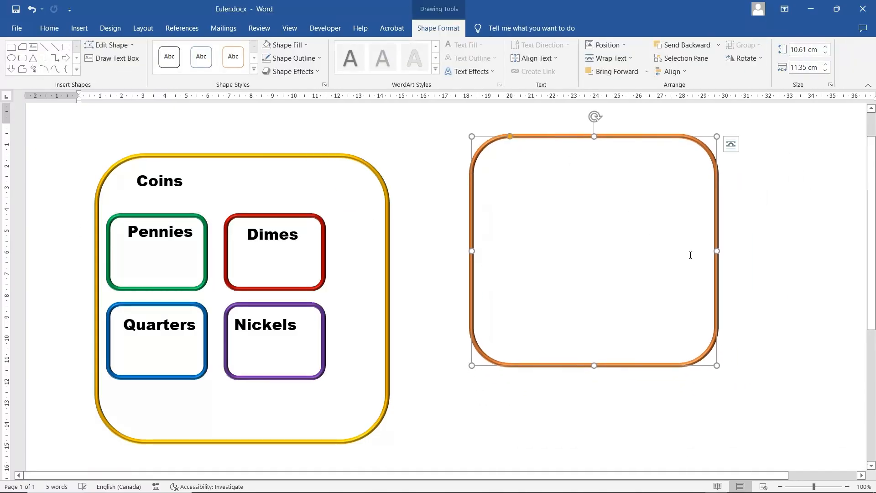
left_click_drag(717, 251, 580, 252)
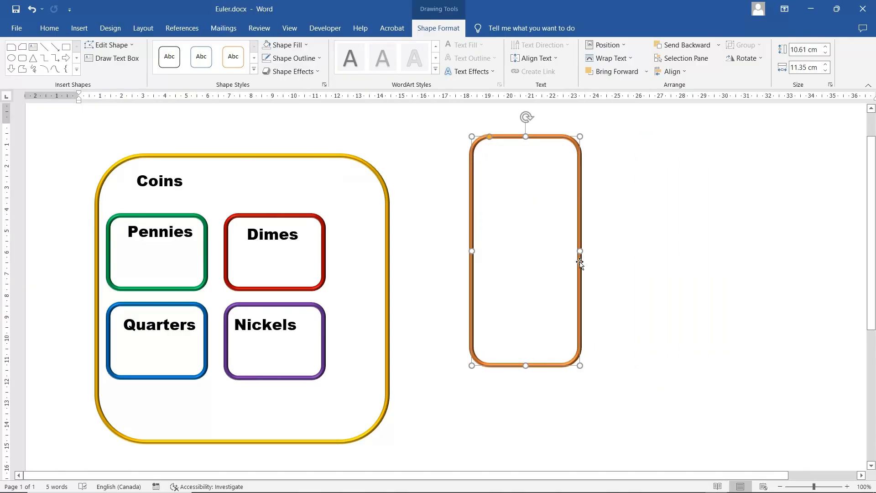
left_click_drag(526, 365, 526, 435)
Paste a label into the orange frame, replace its text with "Bank", and shift the labelled frame slightly down to sit level with the gold frame
key("ctrl+v")
key("BackSpace")
key("BackSpace")
key("BackSpace")
key("BackSpace")
key("BackSpace")
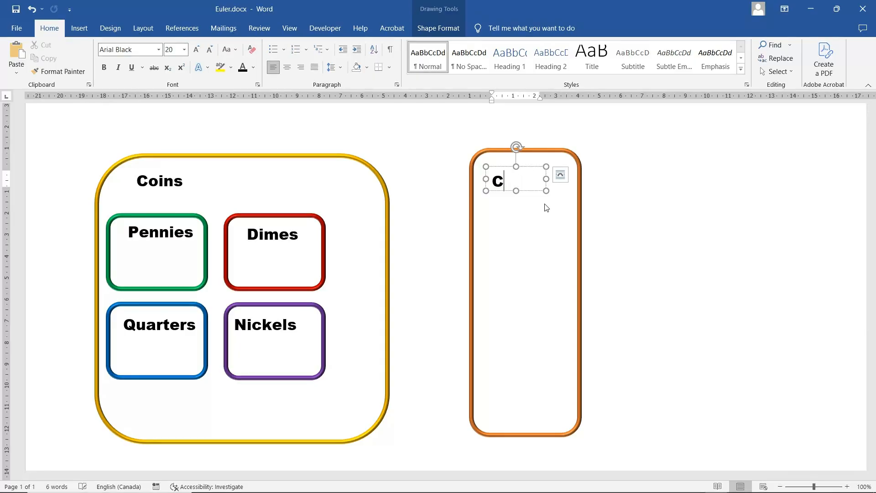
type("Bank")
mouse_move(568, 152)
left_mouse_down()
mouse_move(531, 158)
mouse_move(573, 162)
left_mouse_up()
left_click(676, 168)
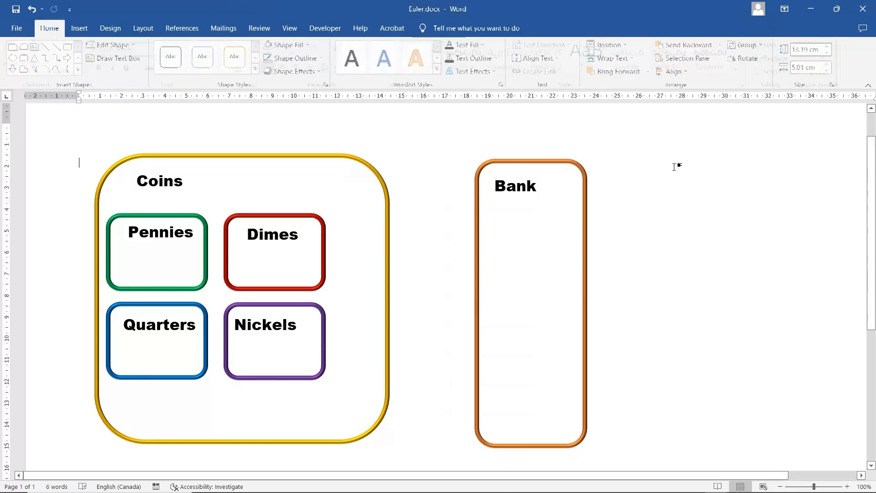
Duplicate the orange Bank frame with its label and place the copy beside the original, away from the gold frame
right_click(560, 164)
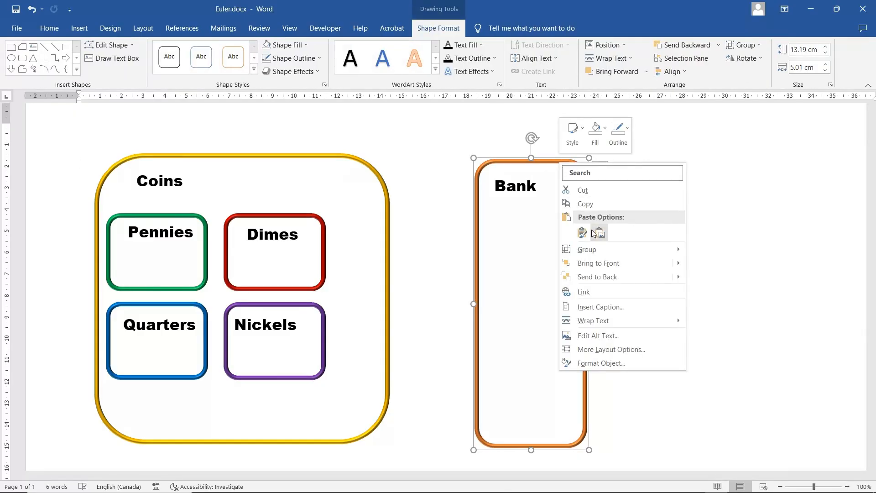
left_click(585, 204)
right_click(681, 185)
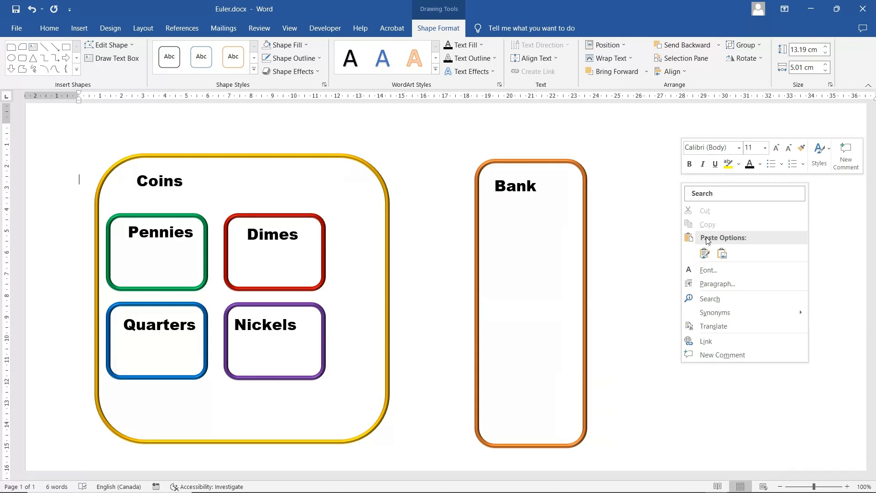
left_click(705, 253)
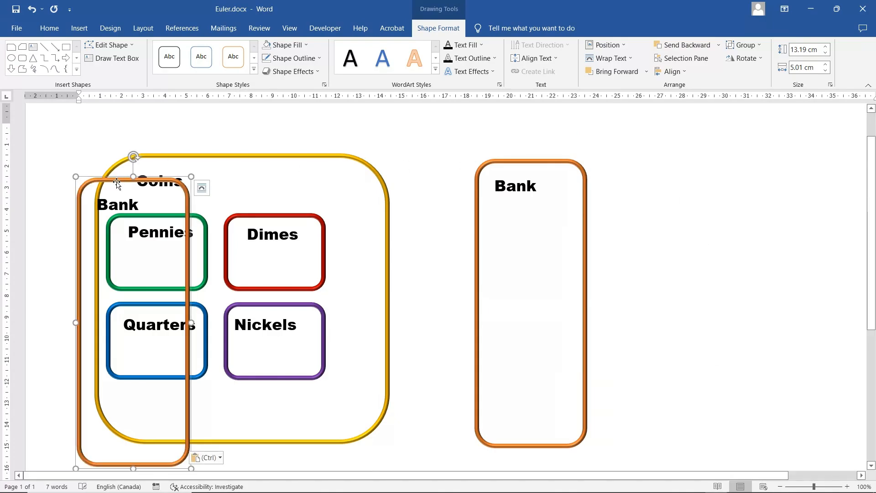
left_click_drag(117, 183, 721, 155)
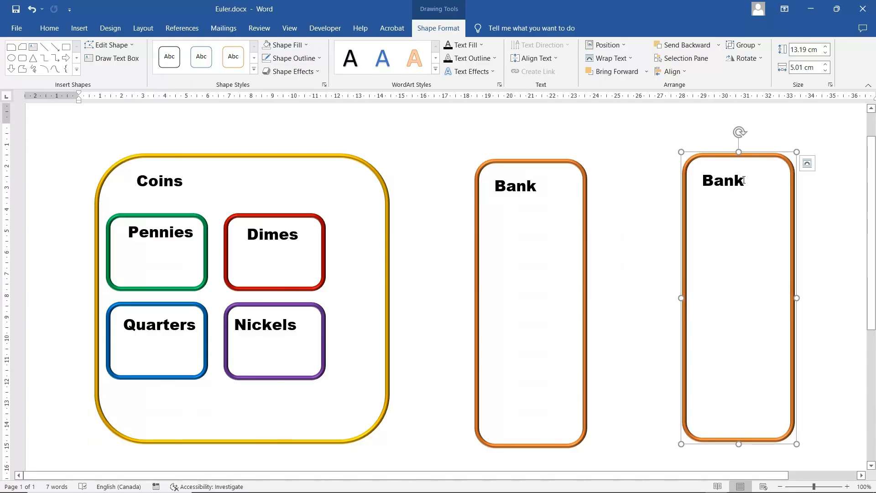
Give the copied Bank frame a grey outline and replace its label text with "Currency"
left_click(319, 58)
left_click(326, 86)
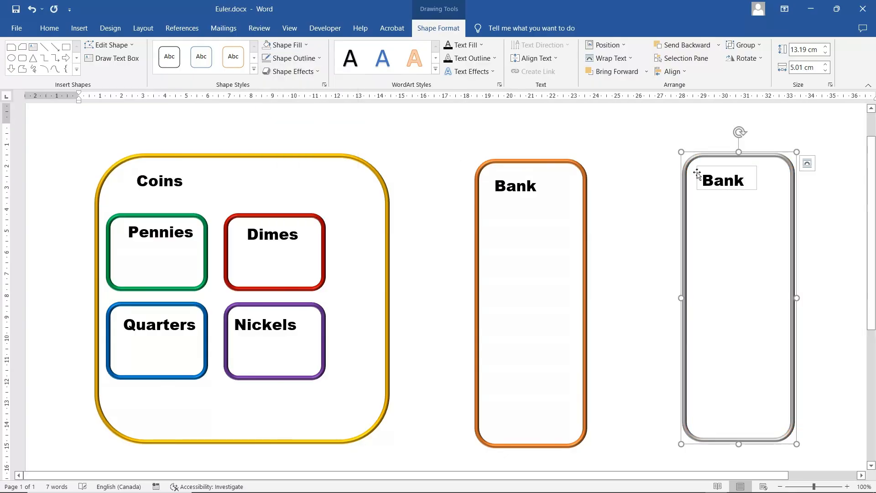
left_click(741, 182)
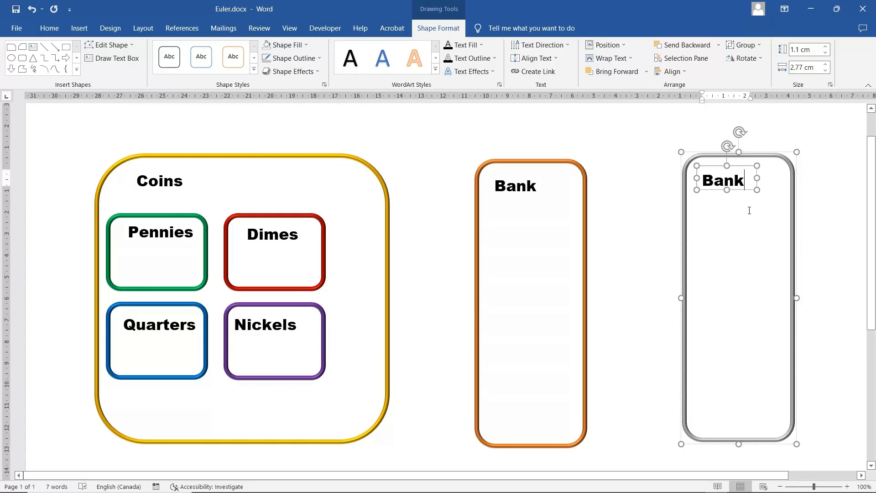
key("ctrl+a")
type("Curre")
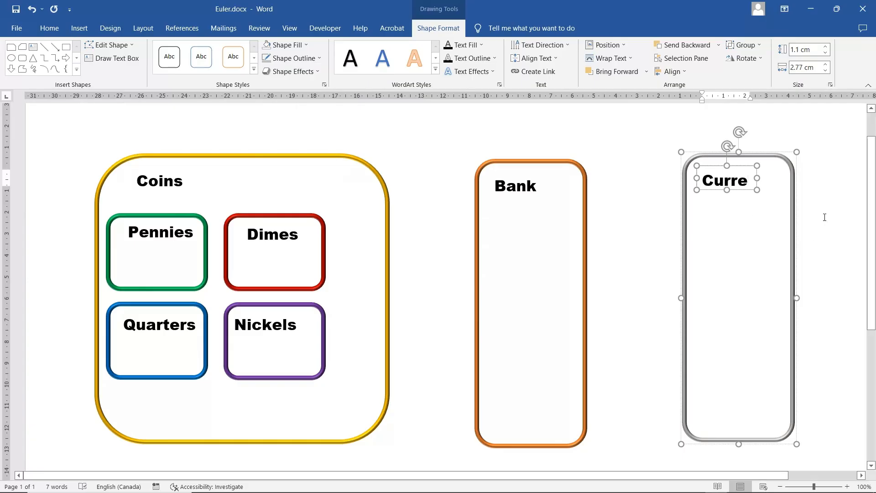
type("ncy")
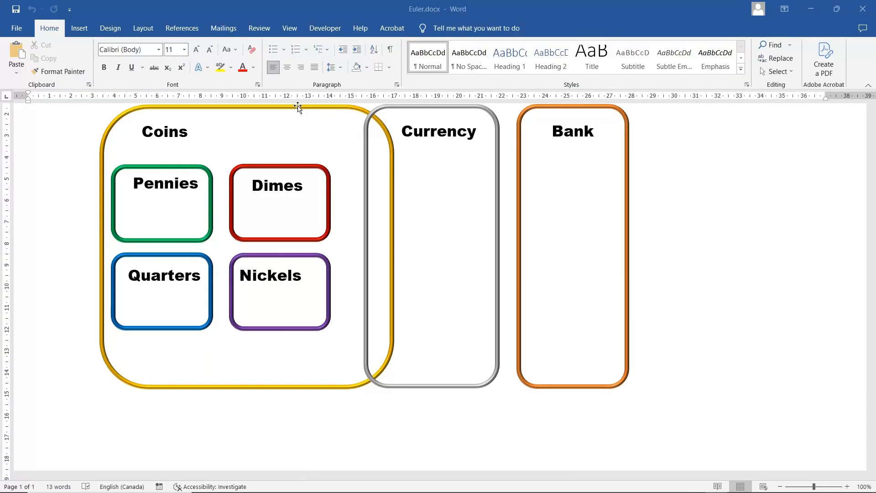
Move the whole diagram down the page and stretch the grey Currency frame so it encloses the gold Coins frame
left_click_drag(294, 108, 295, 144)
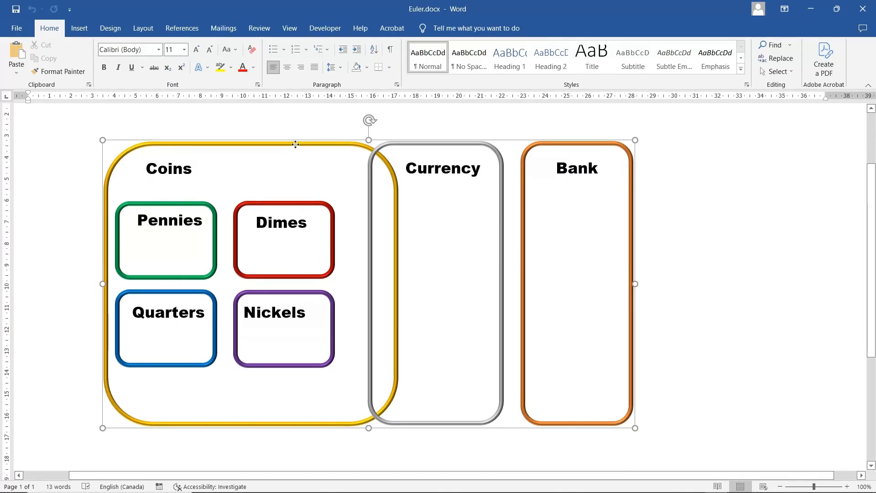
left_click(420, 147)
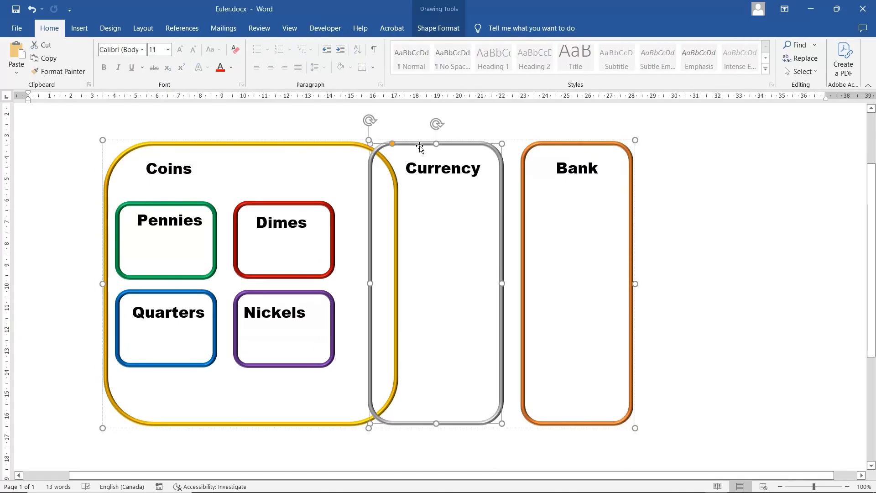
left_click_drag(369, 283, 58, 272)
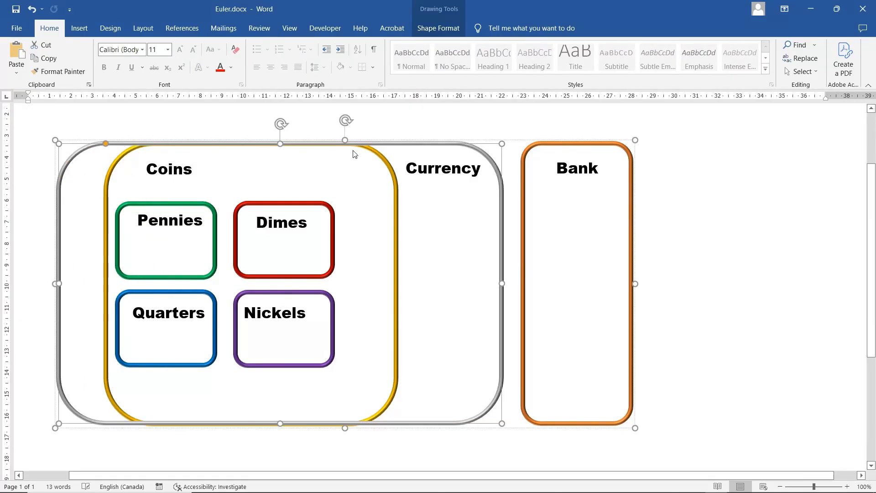
left_click_drag(281, 145, 281, 129)
left_click_drag(280, 425, 280, 442)
left_click(489, 270)
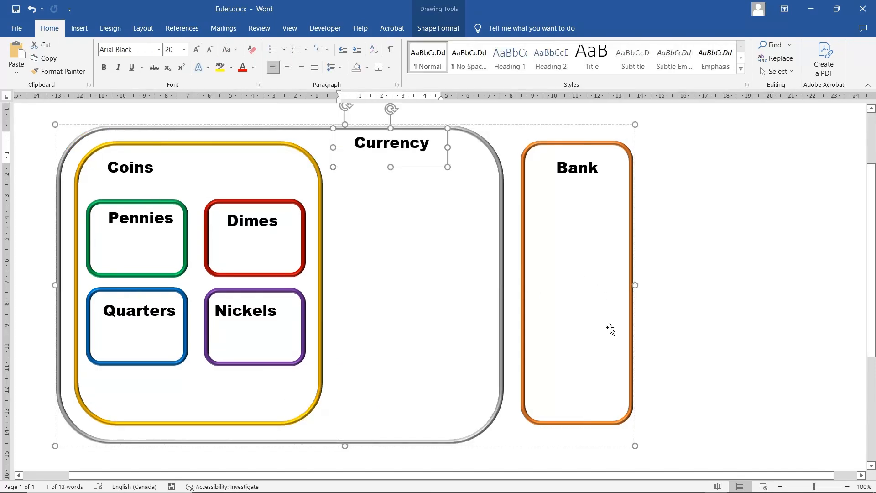
Lengthen the orange Bank frame to match the height of the grey Currency frame
left_click(632, 365)
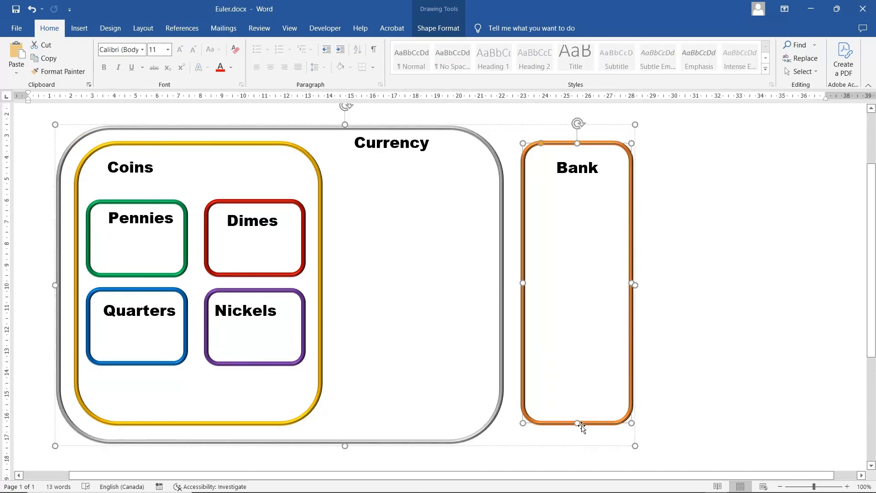
left_click_drag(576, 424, 577, 446)
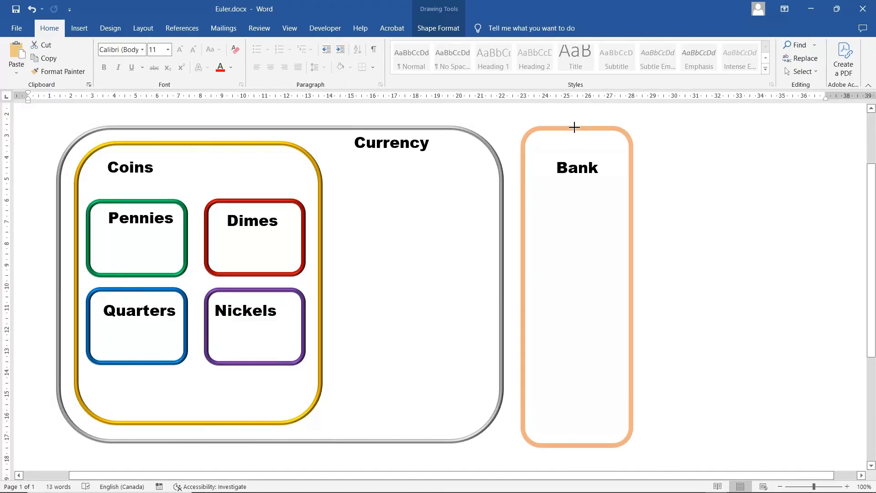